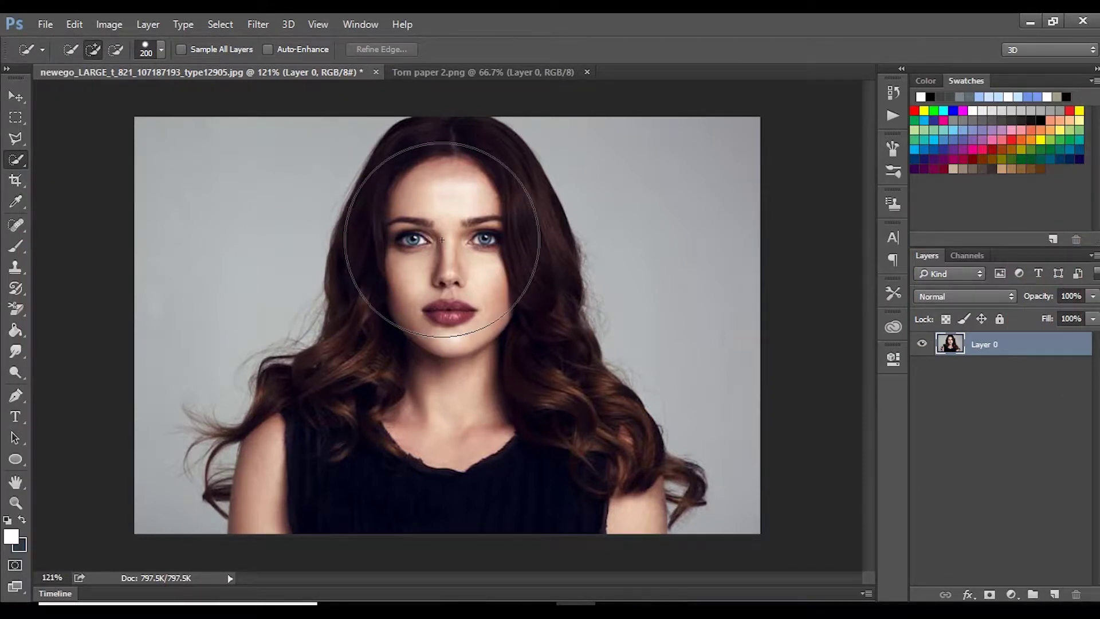
Step: Quick-select the woman's hair, face and shoulders with a smaller brush, then open Refine Edge
key("bracketleft")
key("bracketleft")
key("bracketleft")
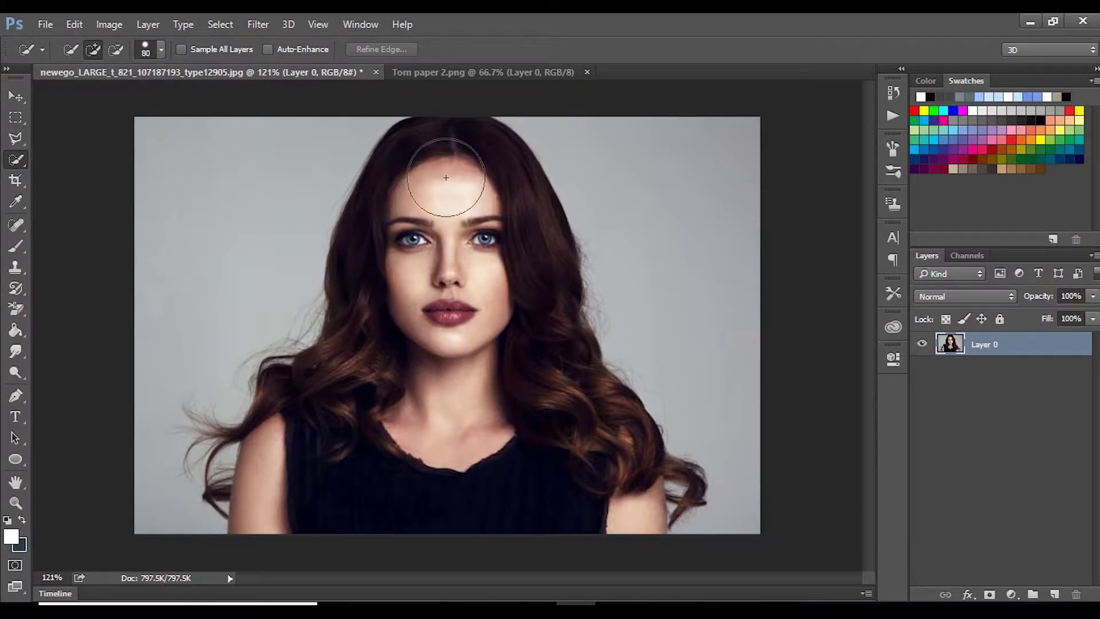
mouse_move(445, 169)
left_mouse_down()
mouse_move(437, 143)
mouse_move(418, 159)
mouse_move(457, 182)
mouse_move(492, 241)
mouse_move(569, 432)
mouse_move(363, 419)
left_mouse_up()
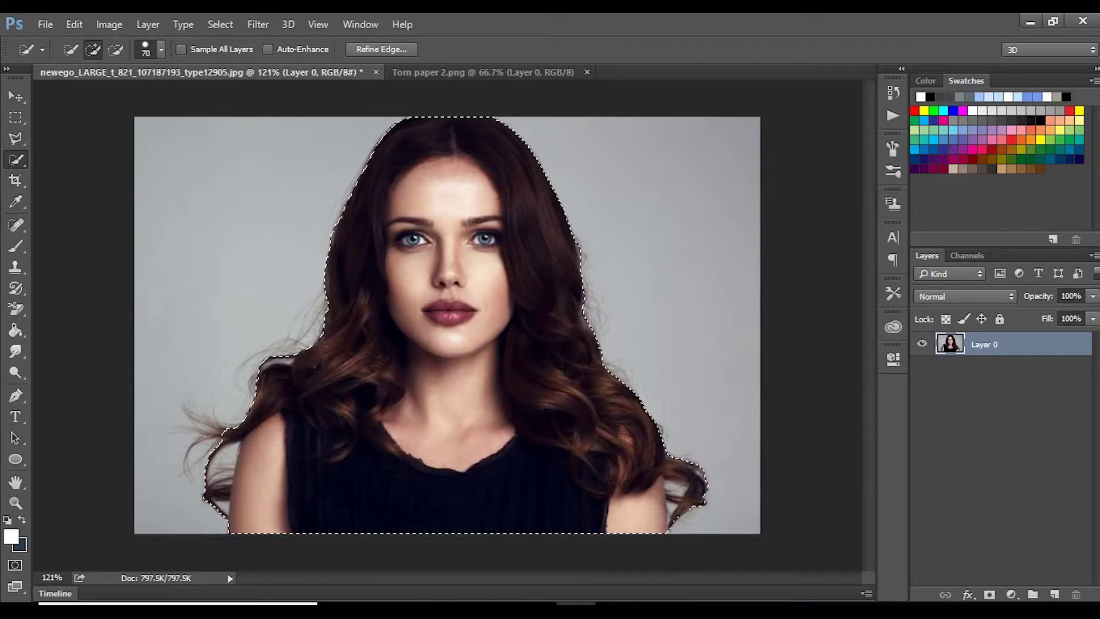
left_click(387, 50)
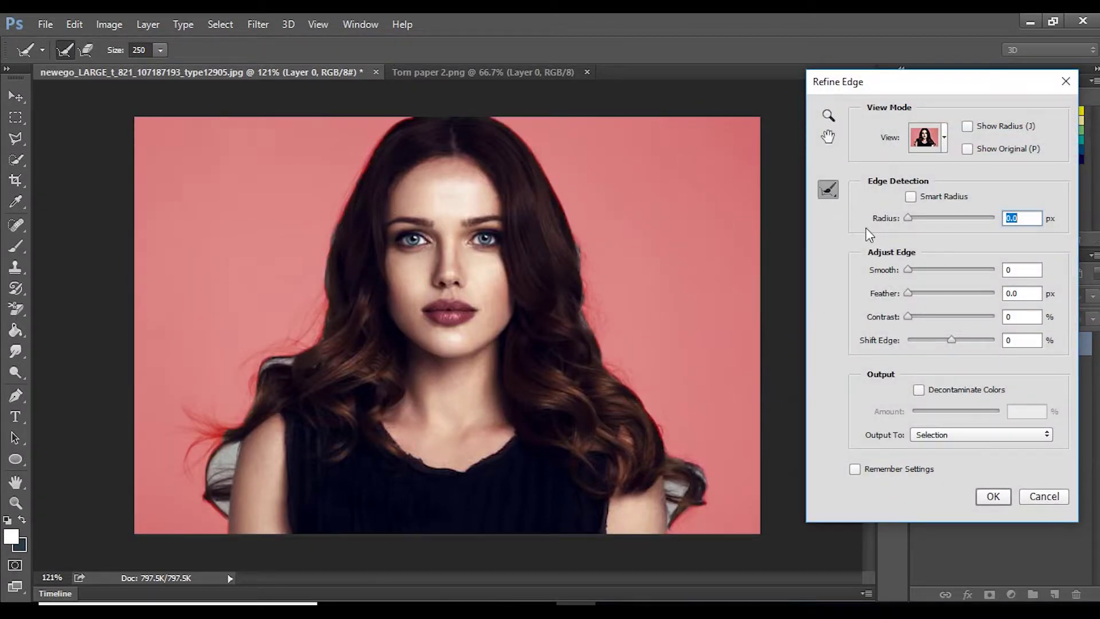
Step: Brush along the left and right hair edges with a size-35 refine brush
key("bracketleft")
key("bracketleft")
key("bracketleft")
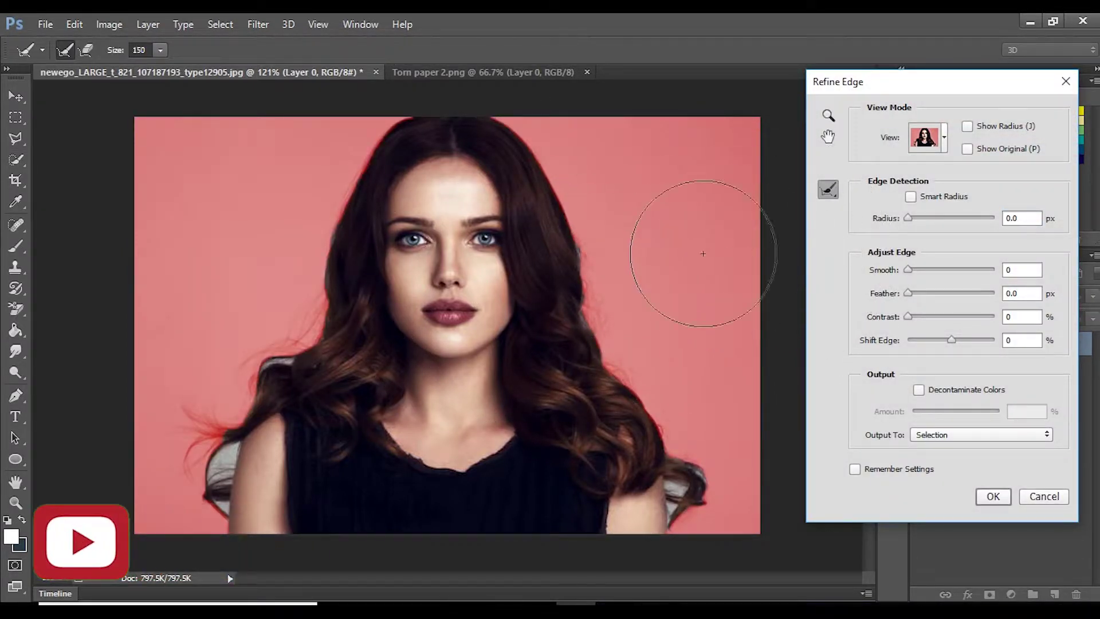
key("bracketleft")
key("bracketleft")
key("bracketleft")
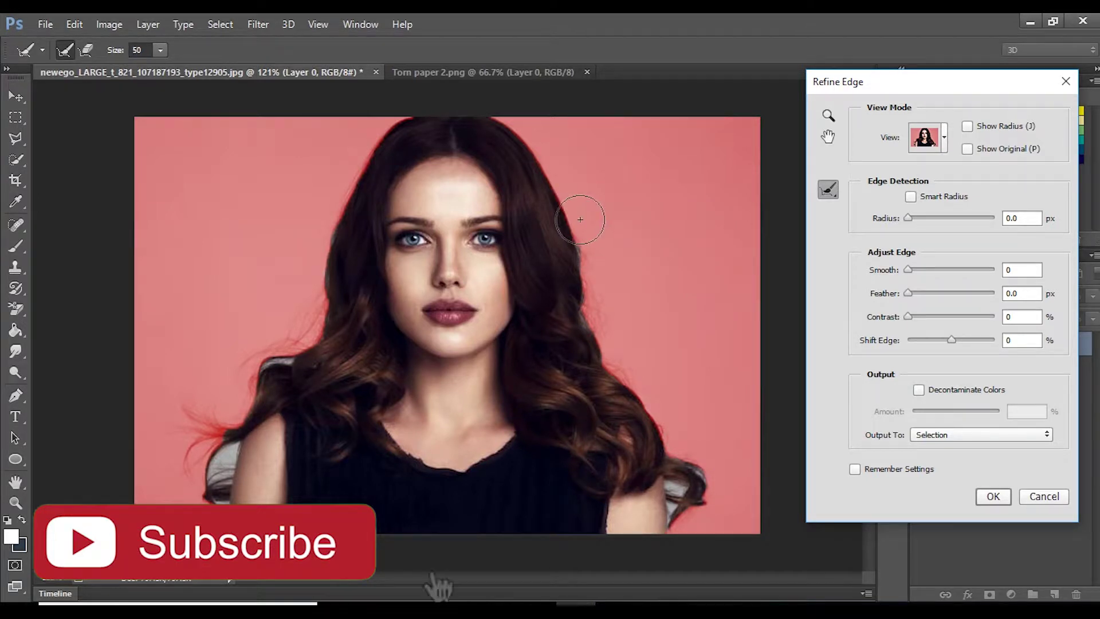
key("bracketleft")
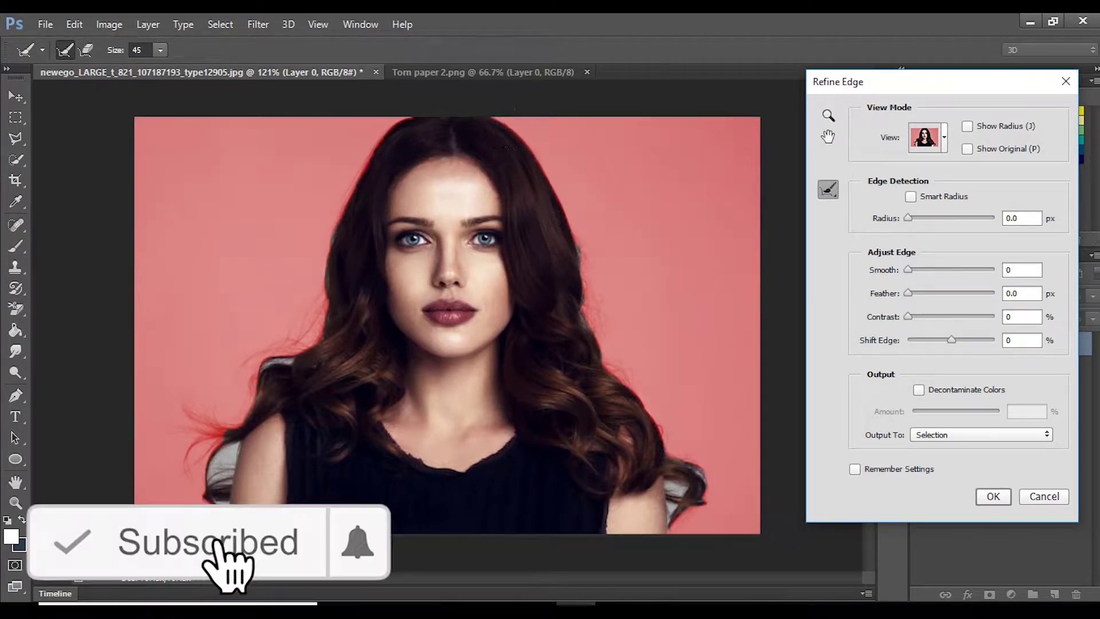
key("bracketleft")
mouse_move(504, 122)
left_mouse_down()
mouse_move(581, 227)
mouse_move(706, 470)
mouse_move(682, 539)
left_mouse_up()
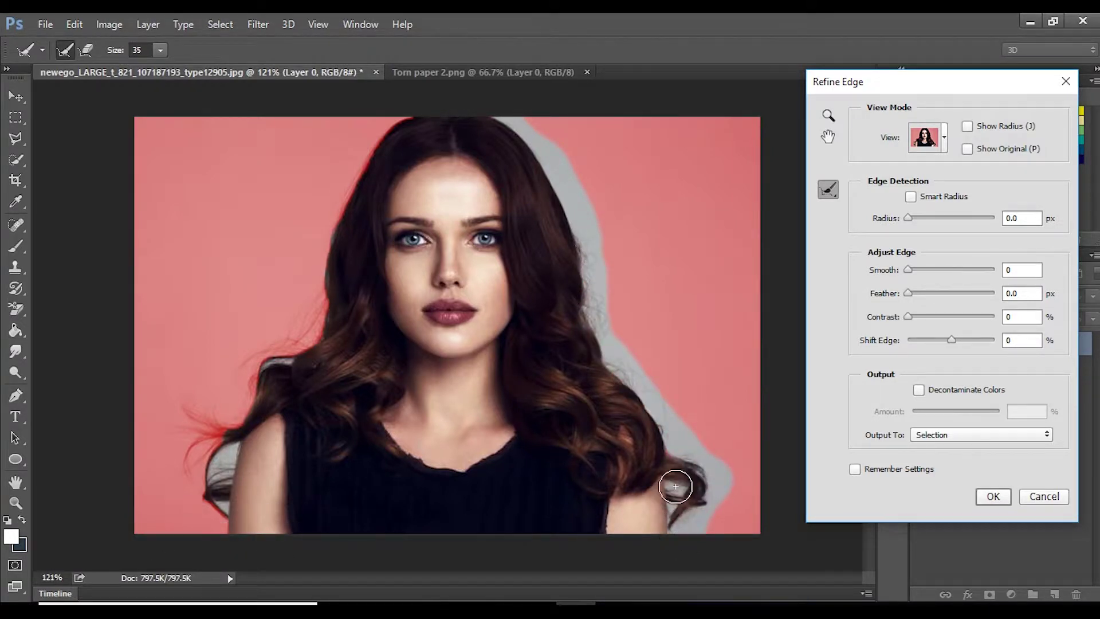
left_click_drag(676, 487, 701, 485)
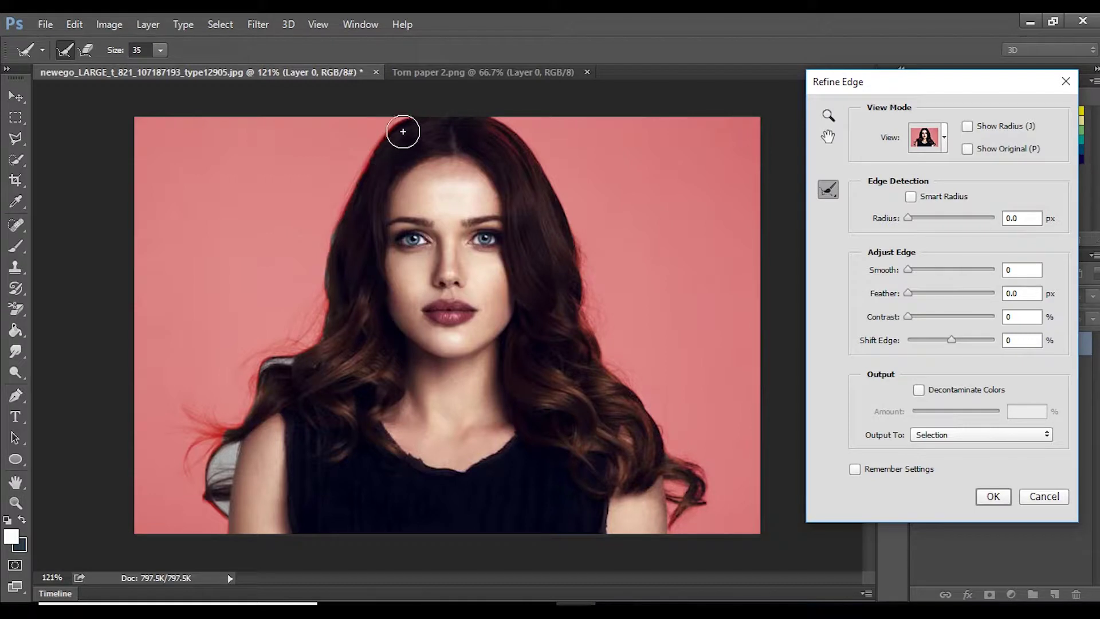
mouse_move(399, 118)
left_mouse_down()
mouse_move(353, 171)
mouse_move(333, 225)
left_mouse_up()
mouse_move(328, 278)
left_mouse_down()
mouse_move(297, 344)
mouse_move(257, 372)
mouse_move(219, 429)
left_mouse_up()
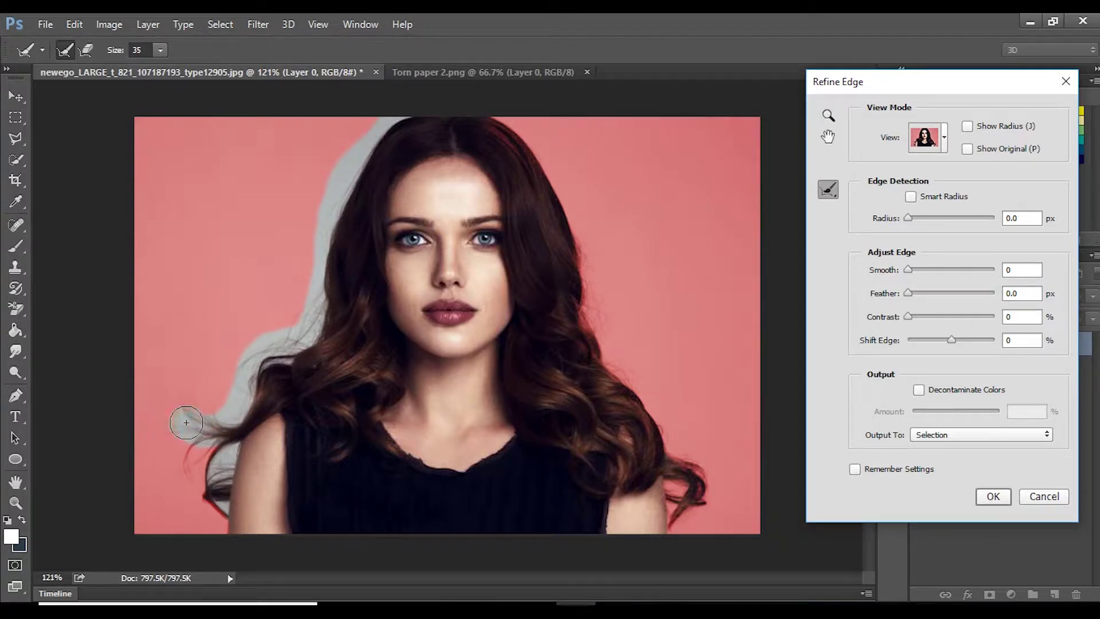
left_click_drag(215, 475, 208, 543)
left_click_drag(301, 331, 278, 362)
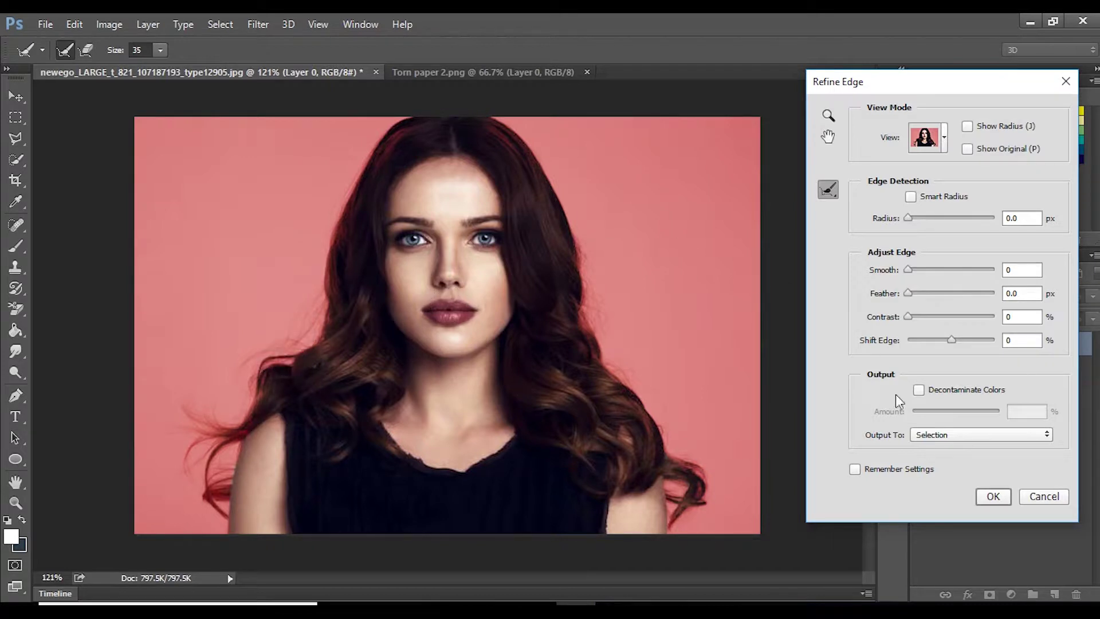
Step: Output to a new layer with layer mask and hide the original Layer 0
left_click(950, 432)
left_click(952, 479)
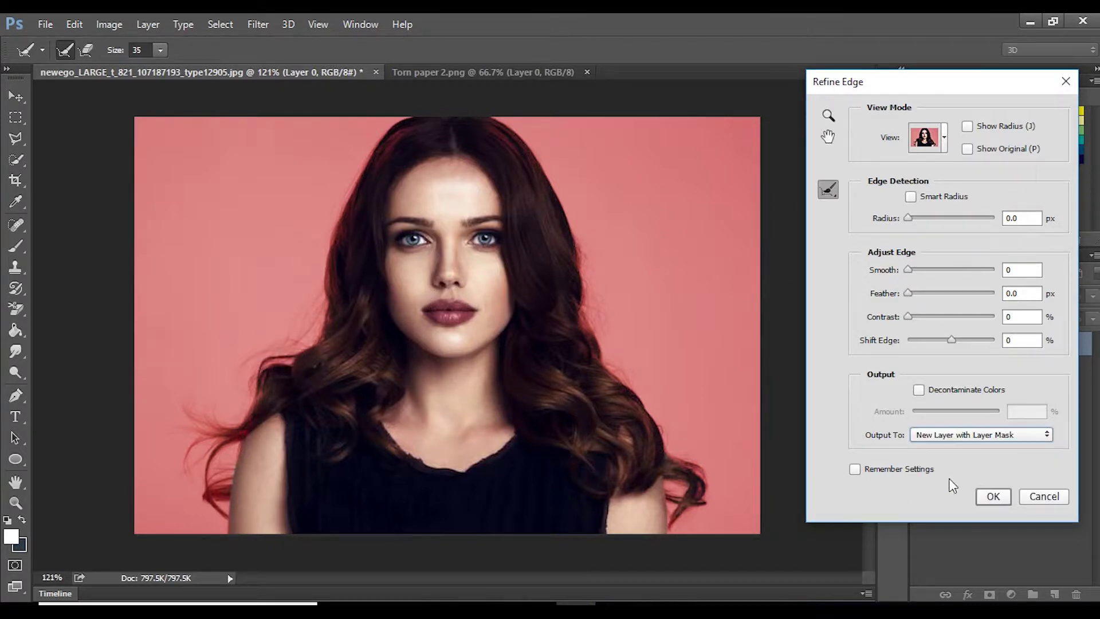
left_click(991, 497)
left_click(923, 368)
left_click(922, 367)
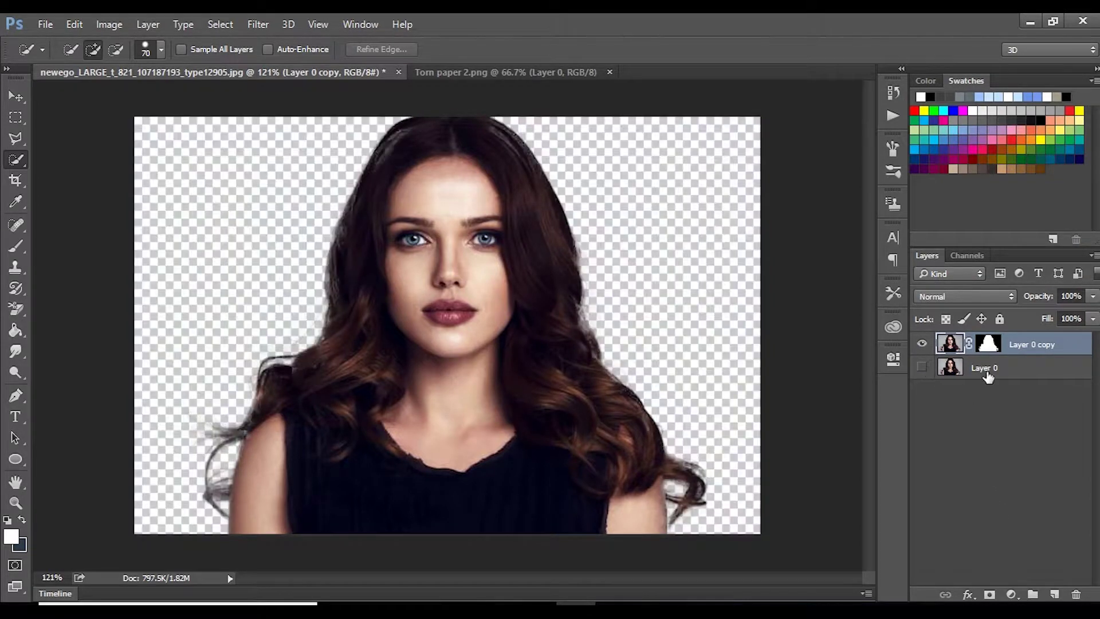
Step: Delete Layer 0 and add a new empty layer beneath the cutout
left_click_drag(1003, 377, 1057, 594)
left_click_drag(1007, 377, 1075, 595)
left_click_drag(999, 369, 1075, 595)
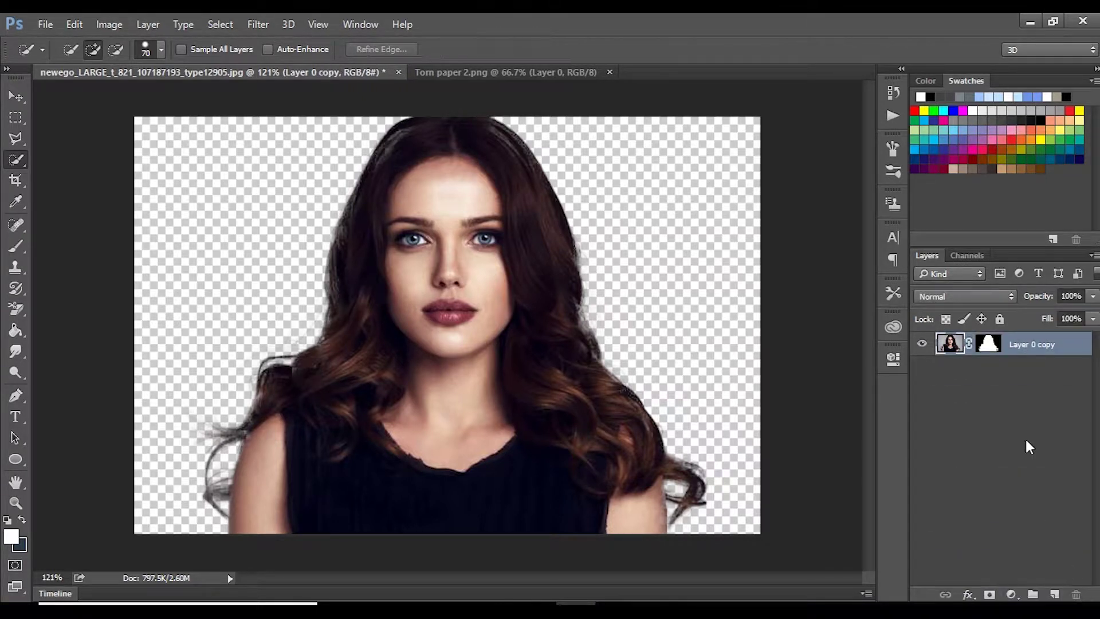
left_click(1054, 592)
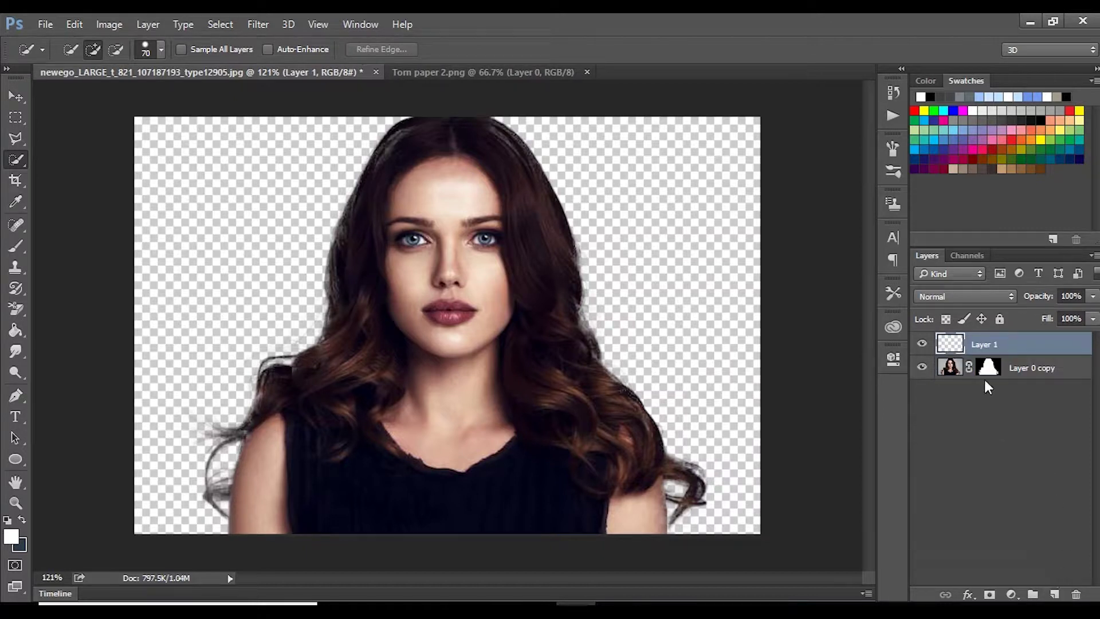
left_click_drag(1000, 344, 1003, 374)
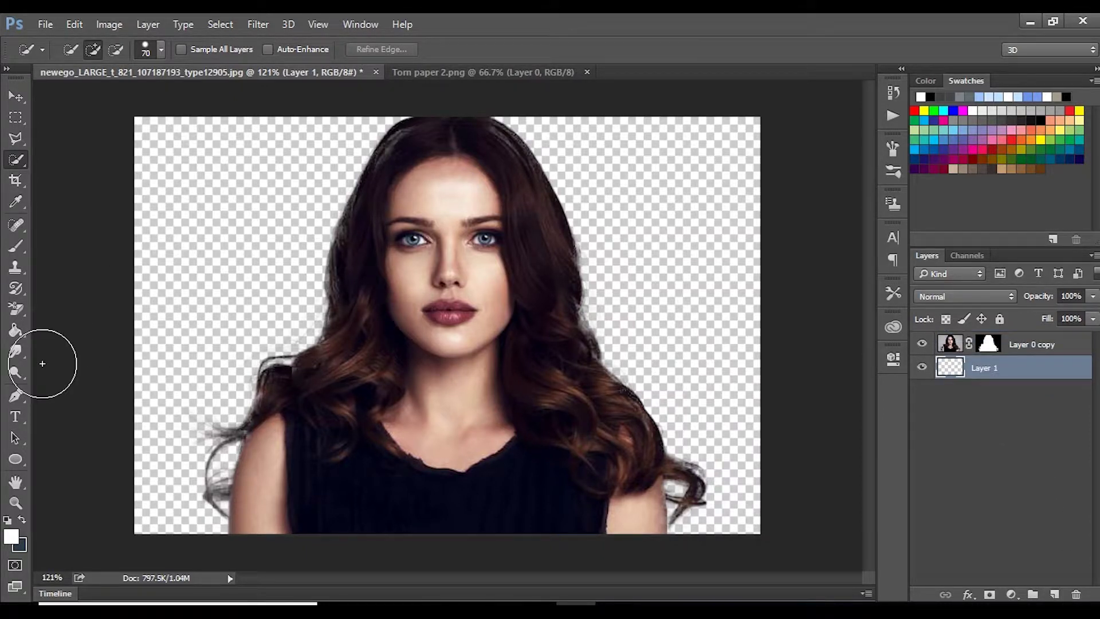
Step: Fill the new layer white, then drag the torn paper from Torn paper 2.png into the portrait
left_click(15, 332)
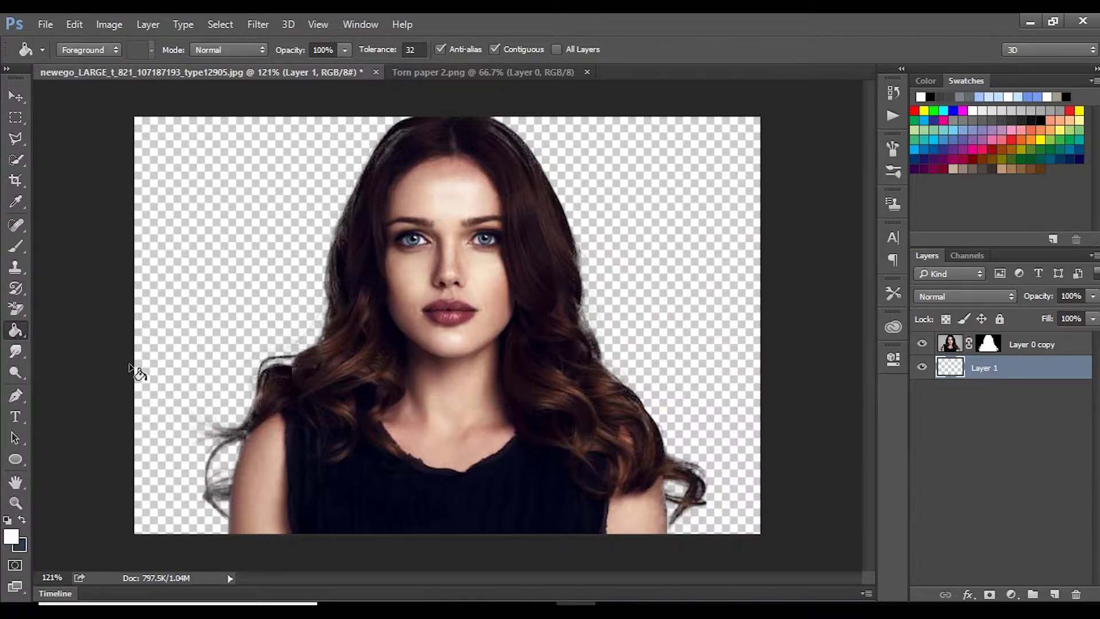
left_click(182, 274)
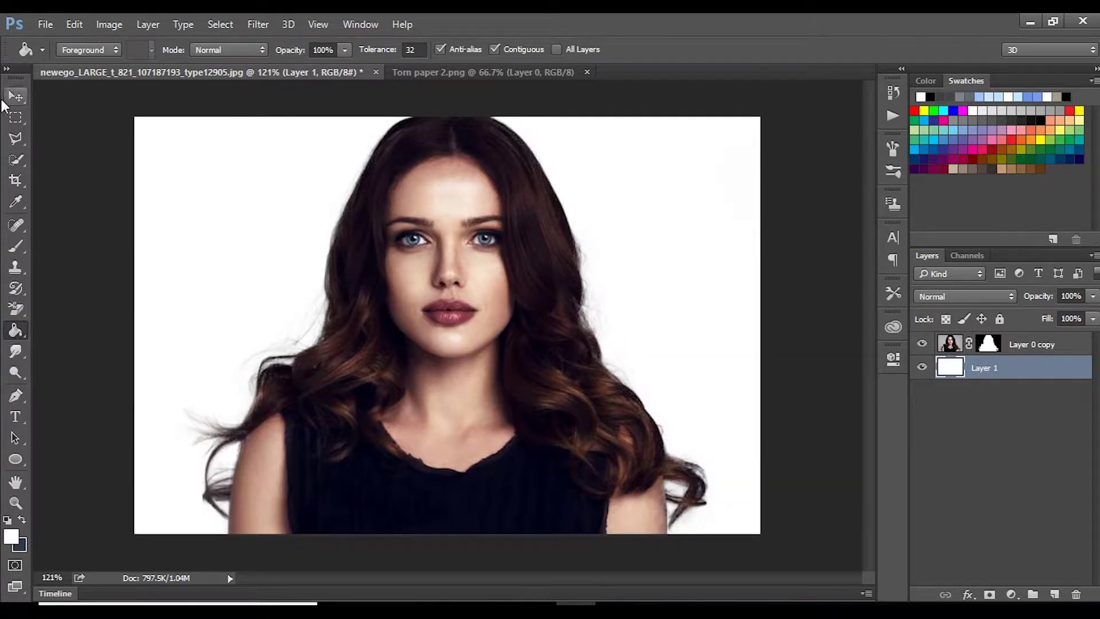
left_click(10, 98)
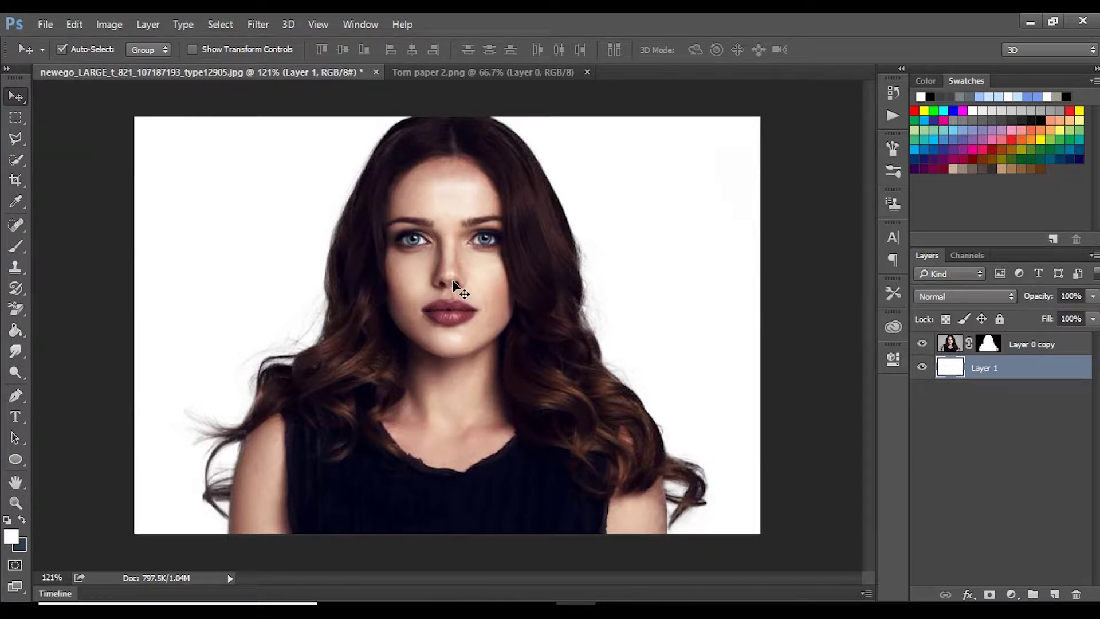
left_click(1040, 349)
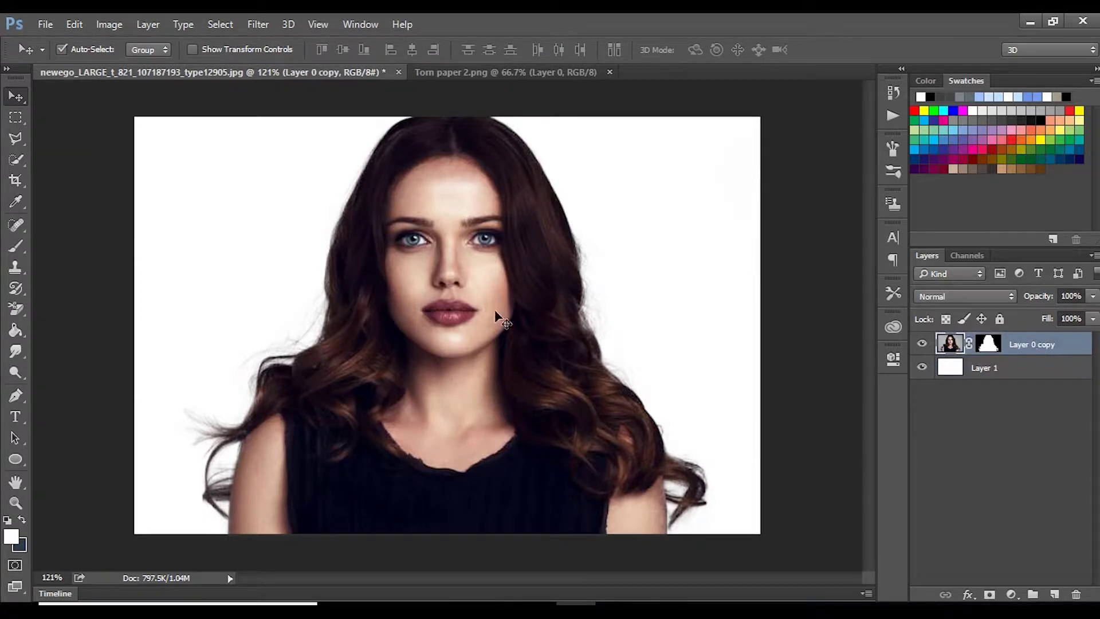
left_click(492, 72)
mouse_move(614, 251)
left_mouse_down()
mouse_move(486, 246)
mouse_move(554, 284)
mouse_move(591, 287)
left_mouse_up()
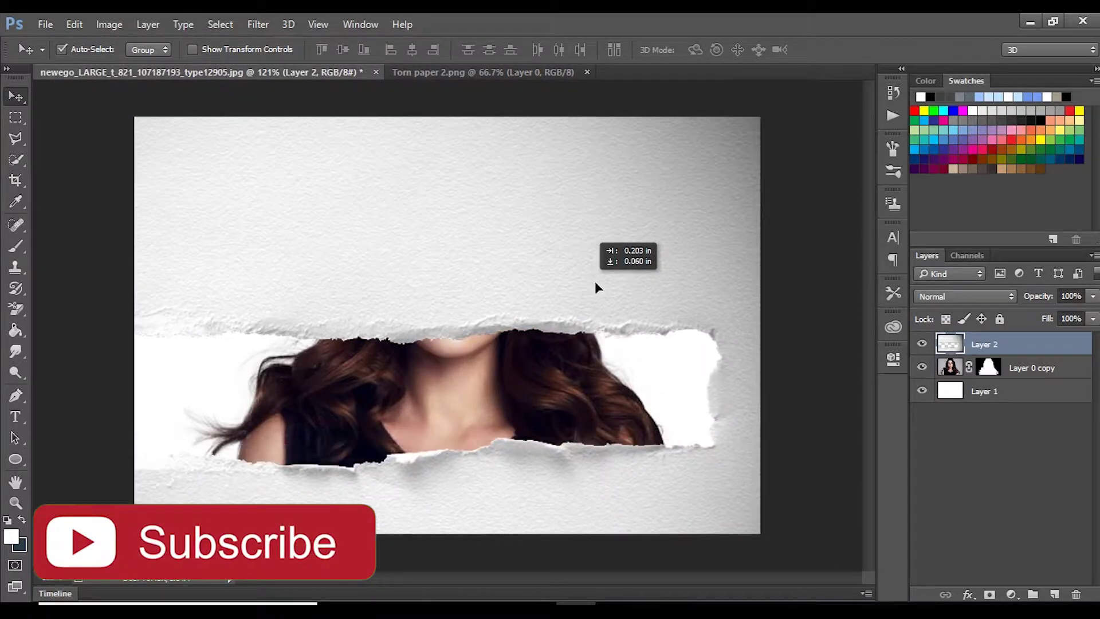
Step: Scale the torn paper to about 52% and position it so her lips show through the tear
scroll(603, 283, "down", 3)
left_click_drag(602, 284, 565, 258)
key("ctrl+t")
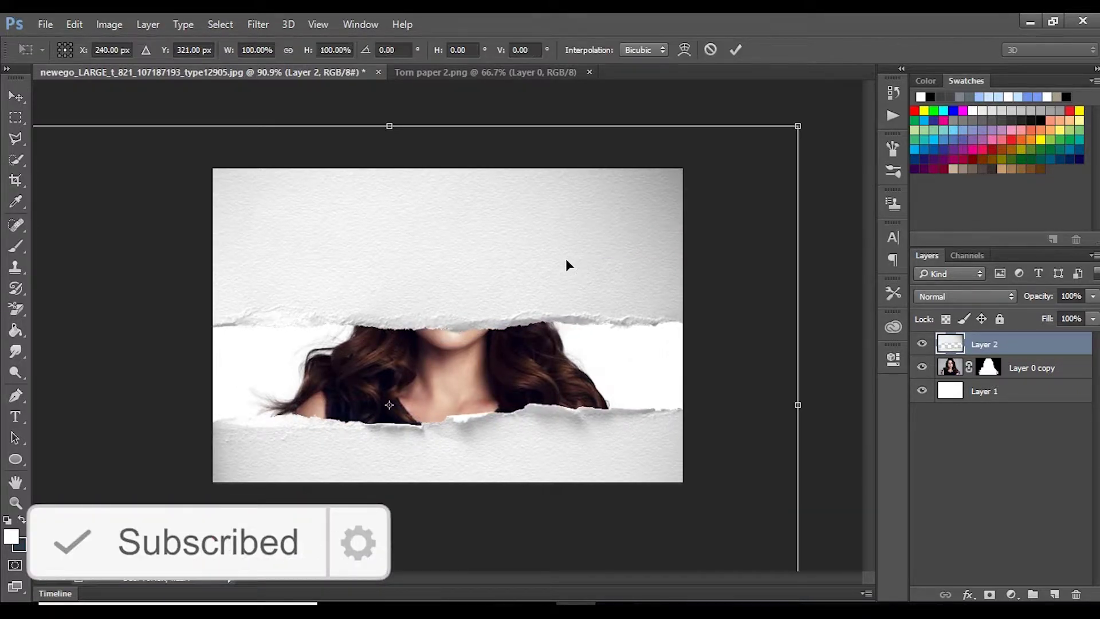
left_click_drag(799, 123, 681, 204)
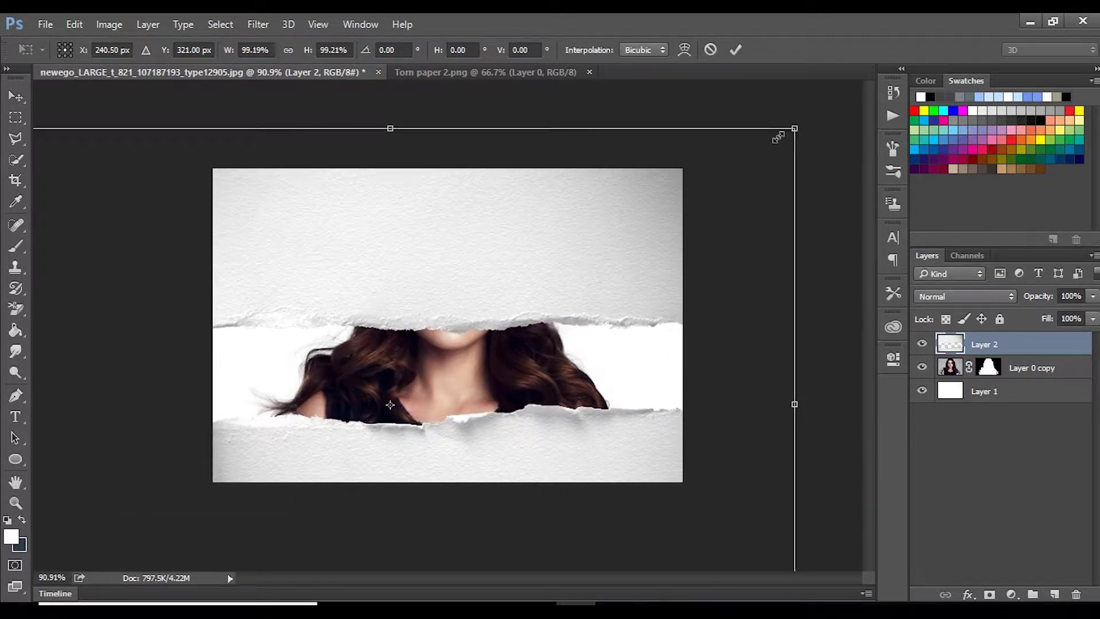
left_click_drag(567, 268, 616, 213)
left_click_drag(725, 153, 619, 201)
mouse_move(693, 168)
left_mouse_down()
mouse_move(619, 205)
mouse_move(623, 194)
mouse_move(581, 227)
left_mouse_up()
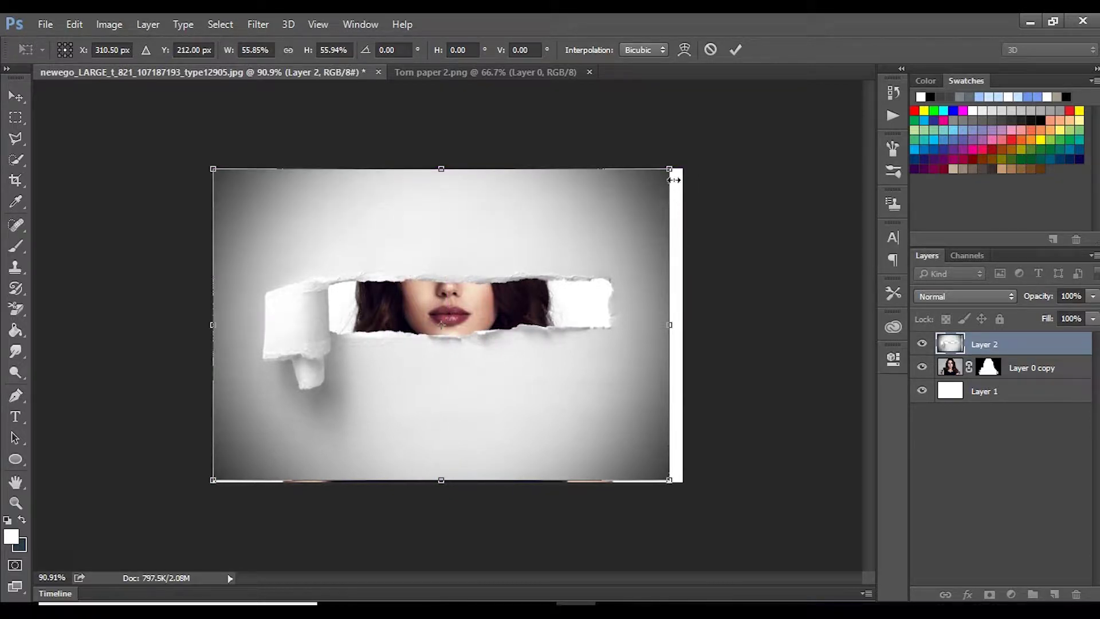
left_click_drag(669, 168, 652, 180)
left_click_drag(600, 238, 565, 231)
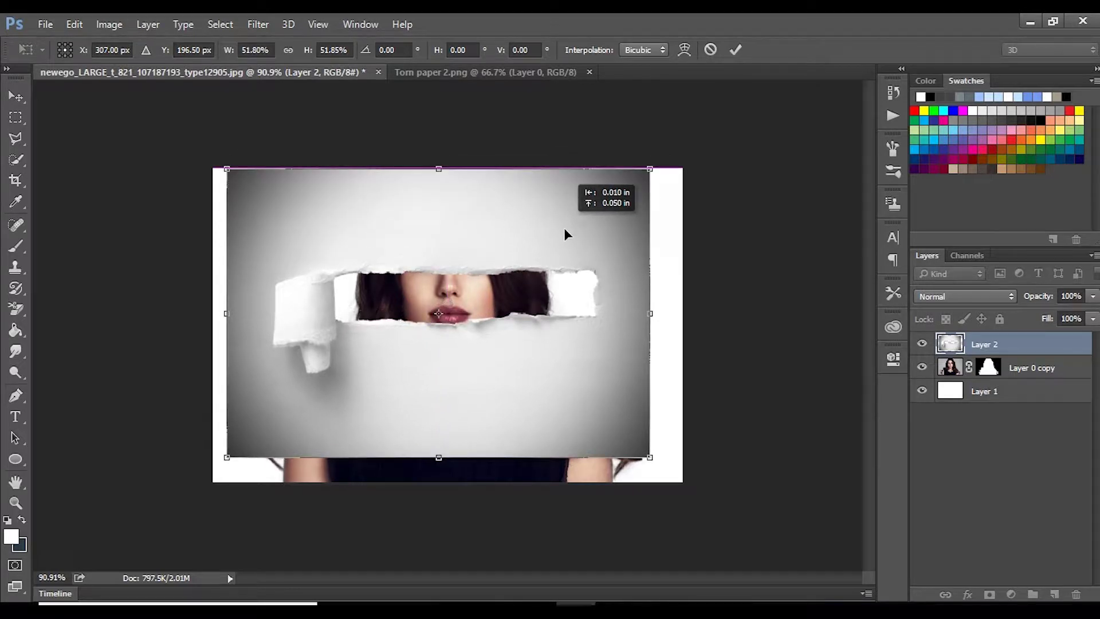
left_click_drag(564, 229, 564, 229)
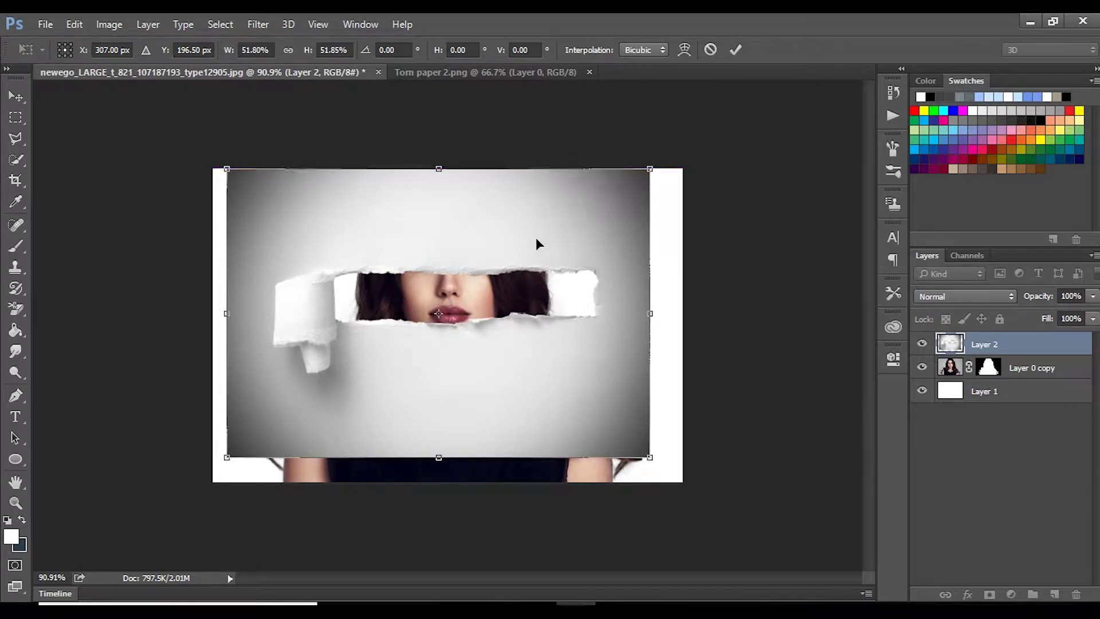
Step: Apply the paper resize and move the portrait cutout so her eyes sit in the tear
key("Return")
left_click(1023, 374)
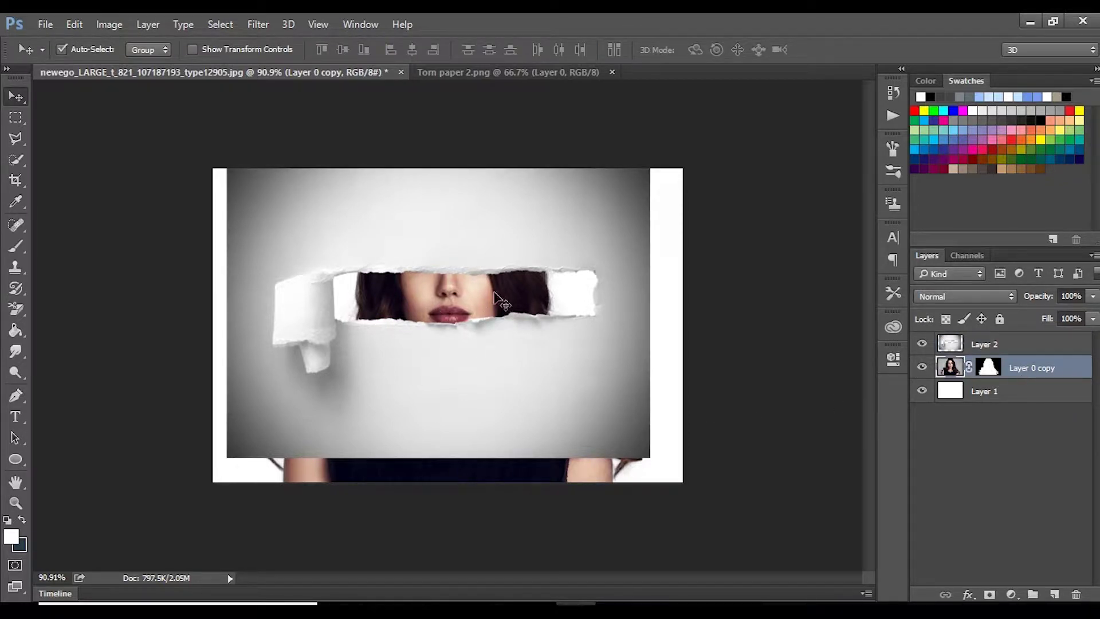
left_click_drag(494, 291, 505, 334)
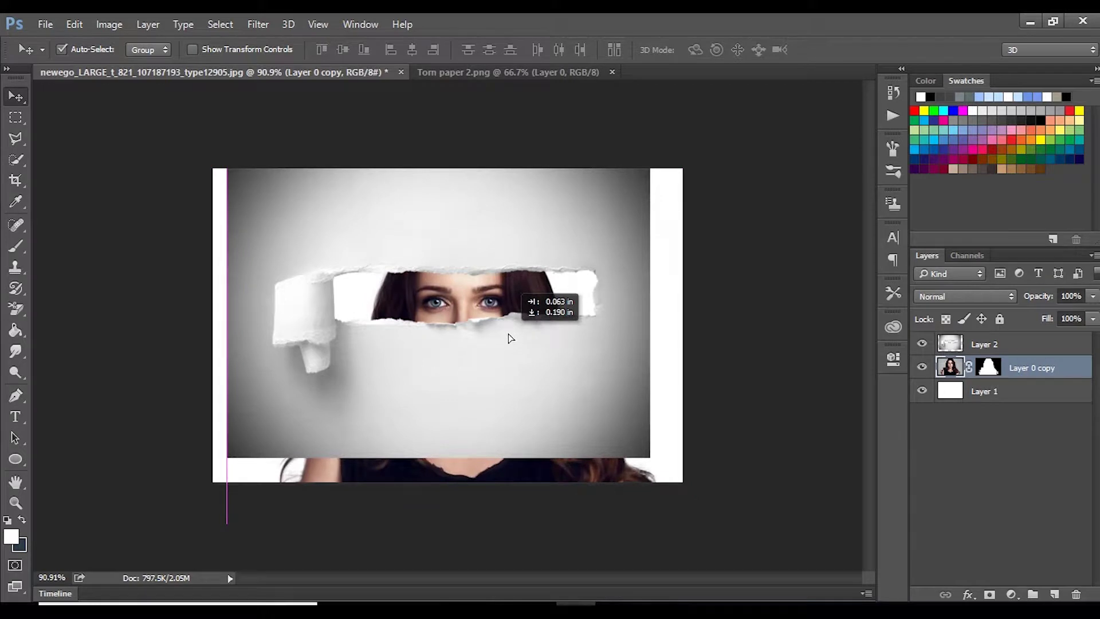
left_click_drag(505, 333, 523, 332)
Step: Enlarge the portrait to 118%, reposition it, and duplicate the cutout layer
key("ctrl+t")
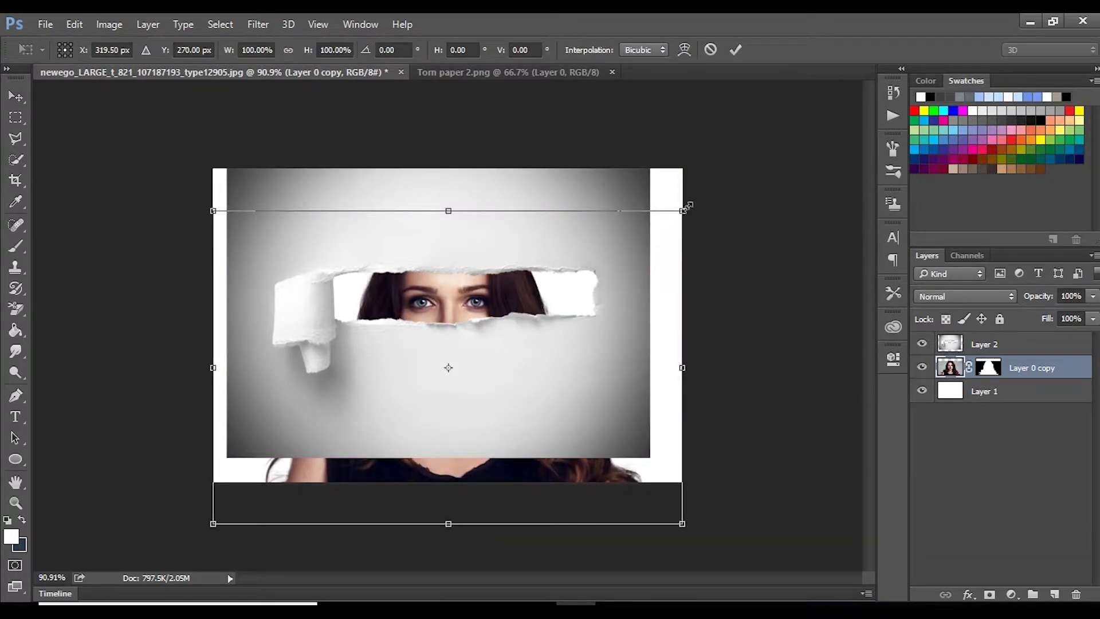
left_click_drag(686, 208, 724, 182)
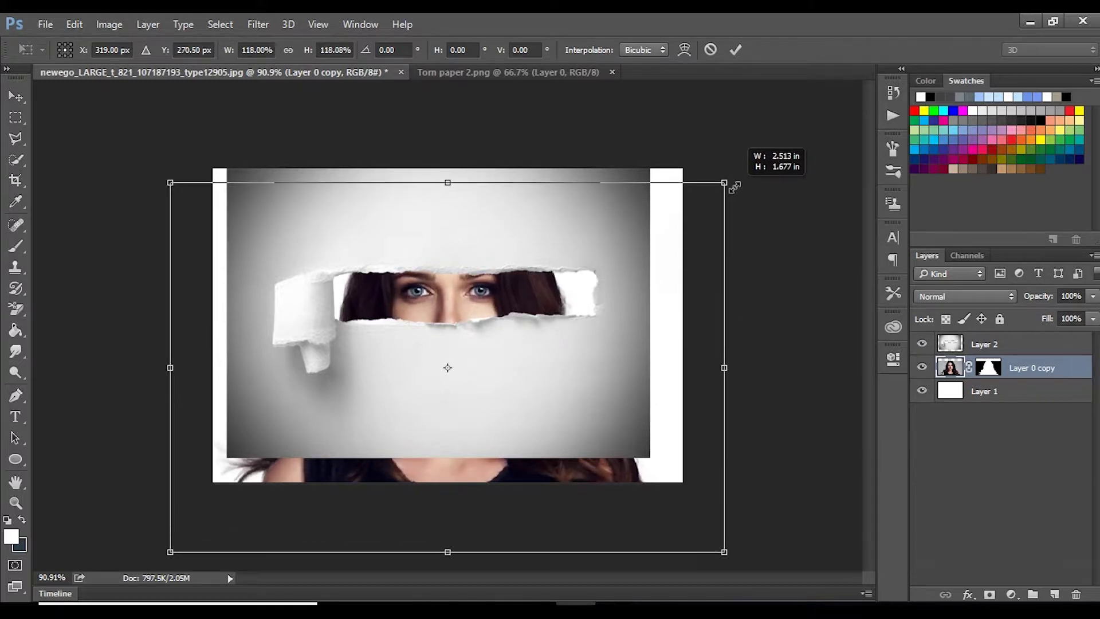
left_click_drag(526, 298, 531, 302)
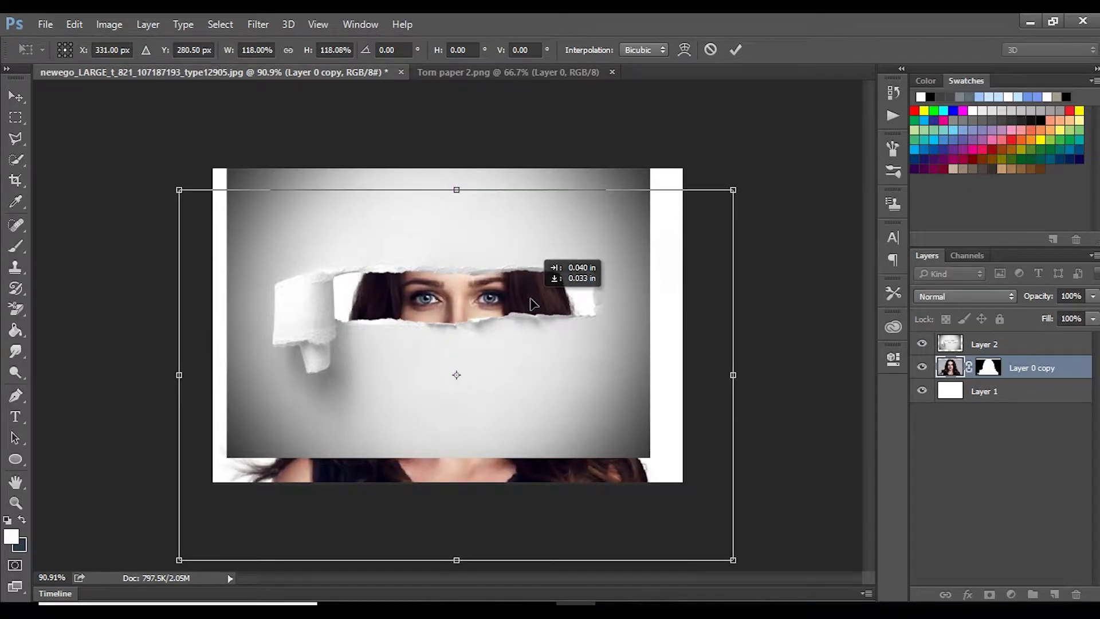
key("Return")
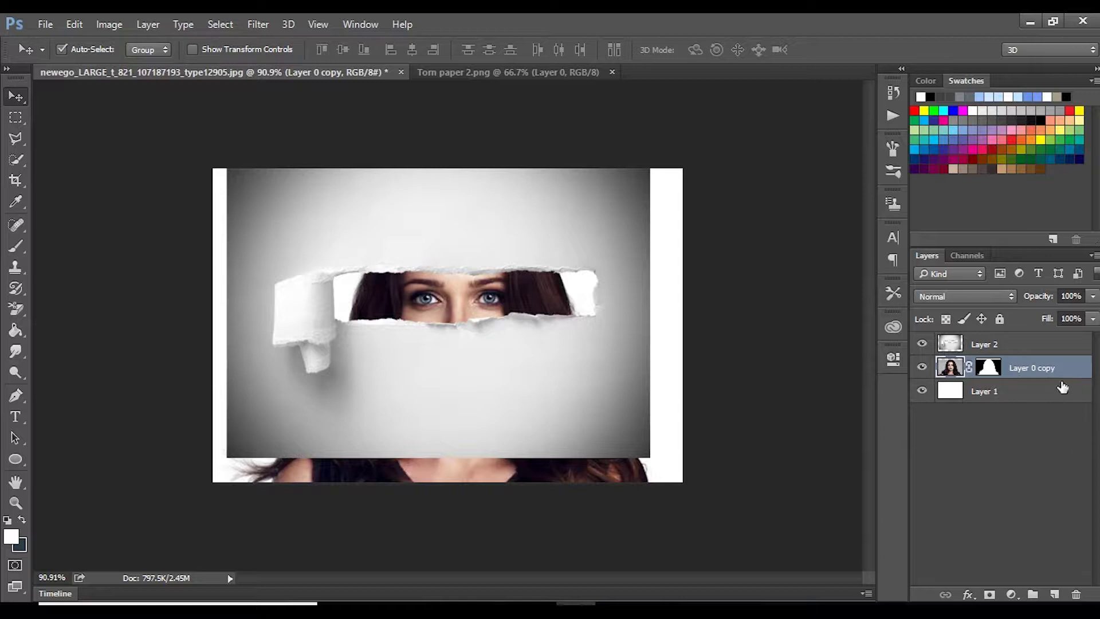
mouse_move(1031, 373)
left_mouse_down()
mouse_move(1056, 492)
mouse_move(1054, 594)
left_mouse_up()
Step: Move Layer 0 copy 2 to the top and apply a default Black & White adjustment
left_click_drag(1023, 371, 1006, 346)
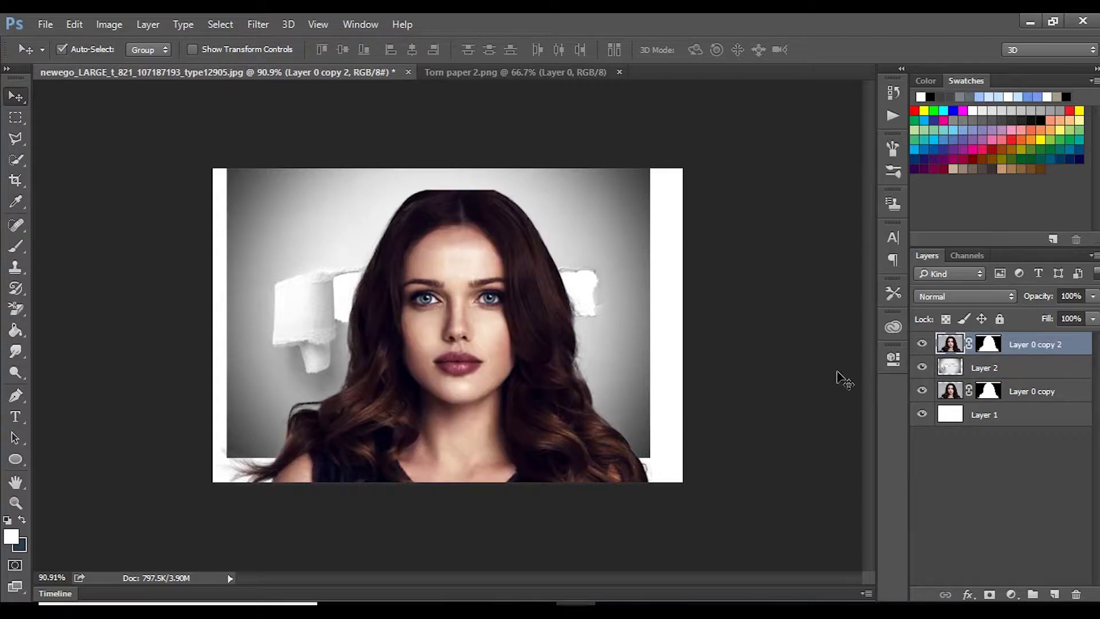
left_click(118, 25)
mouse_move(133, 65)
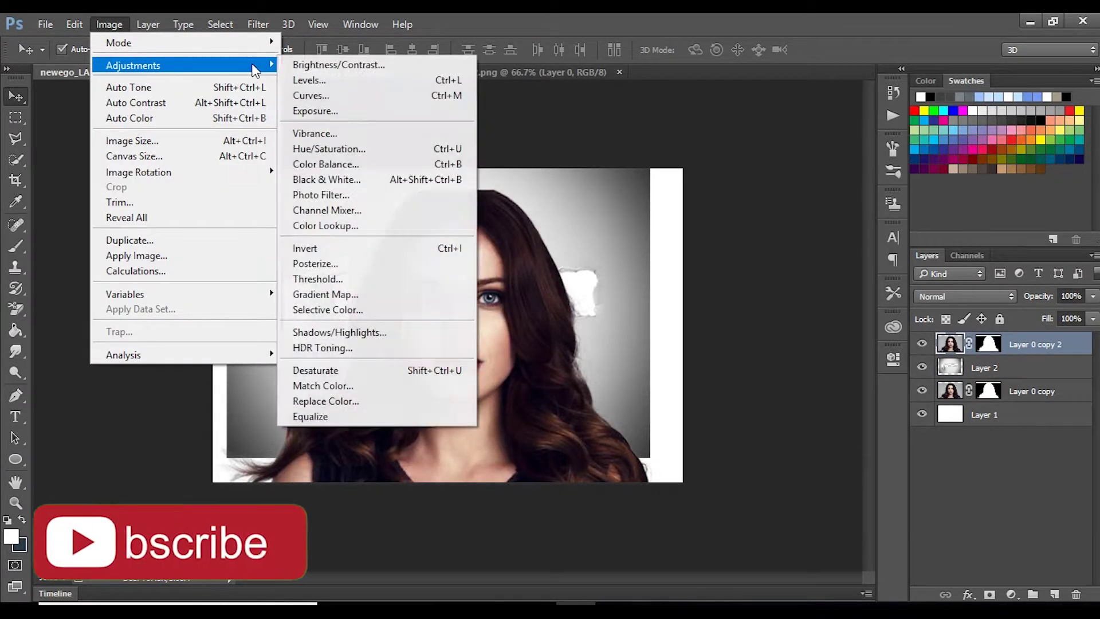
left_click(334, 179)
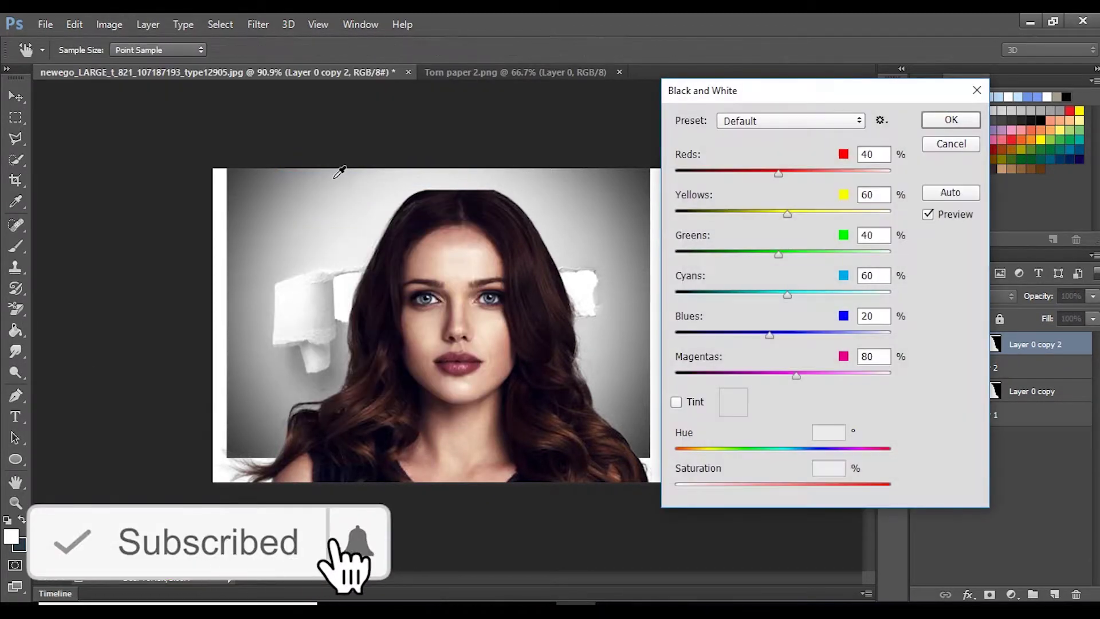
left_click(956, 121)
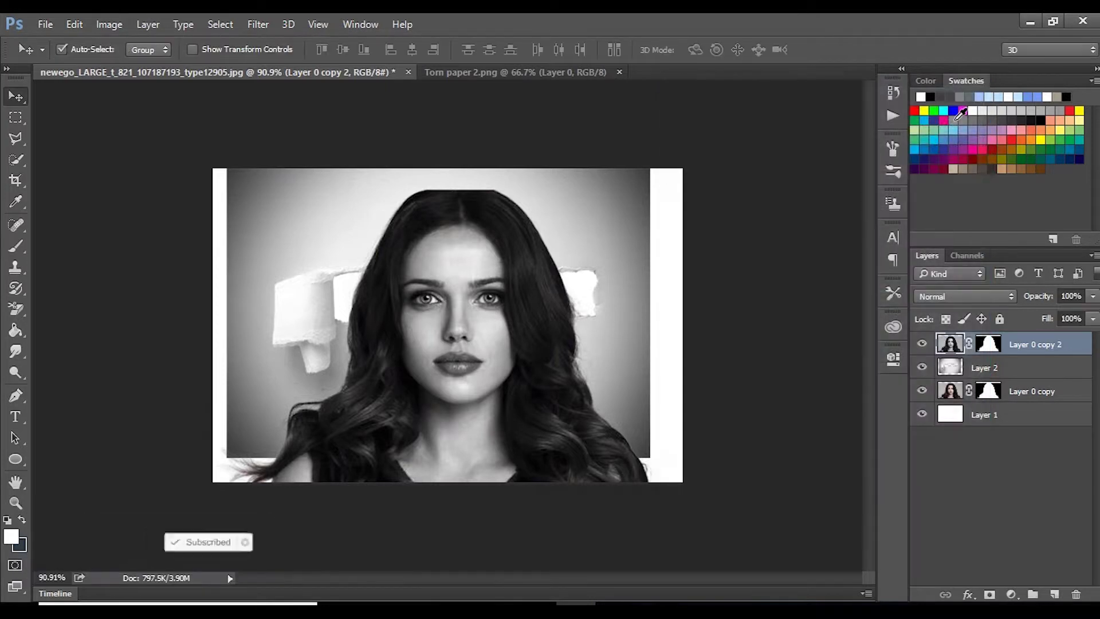
left_click(972, 294)
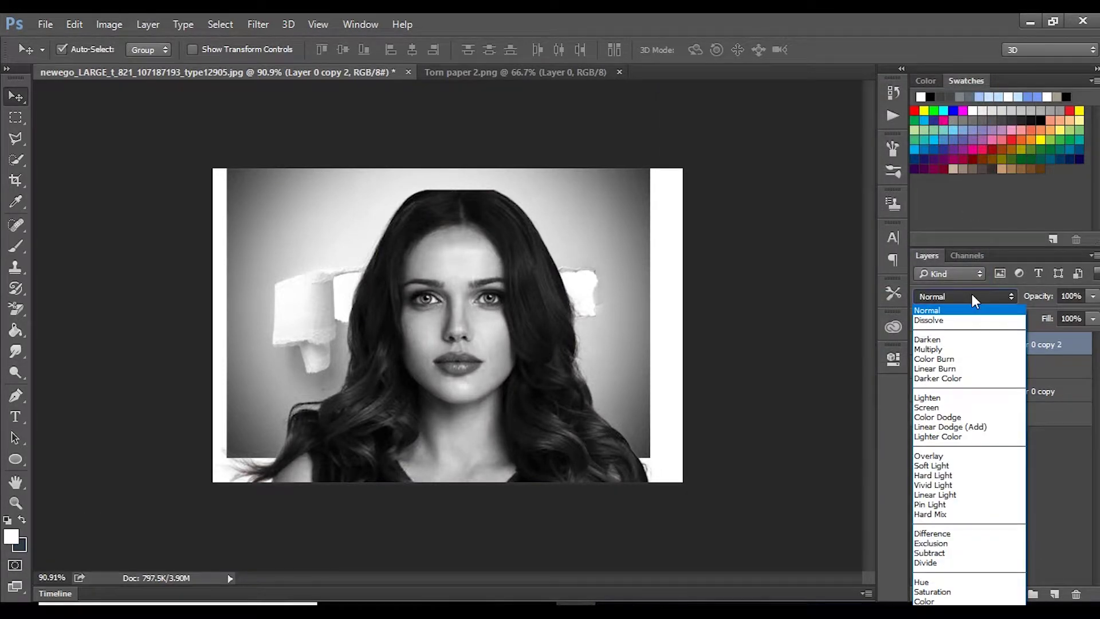
Step: Set Layer 0 copy 2 to Multiply and load Layer 2's torn paper outline as a selection
left_click(937, 349)
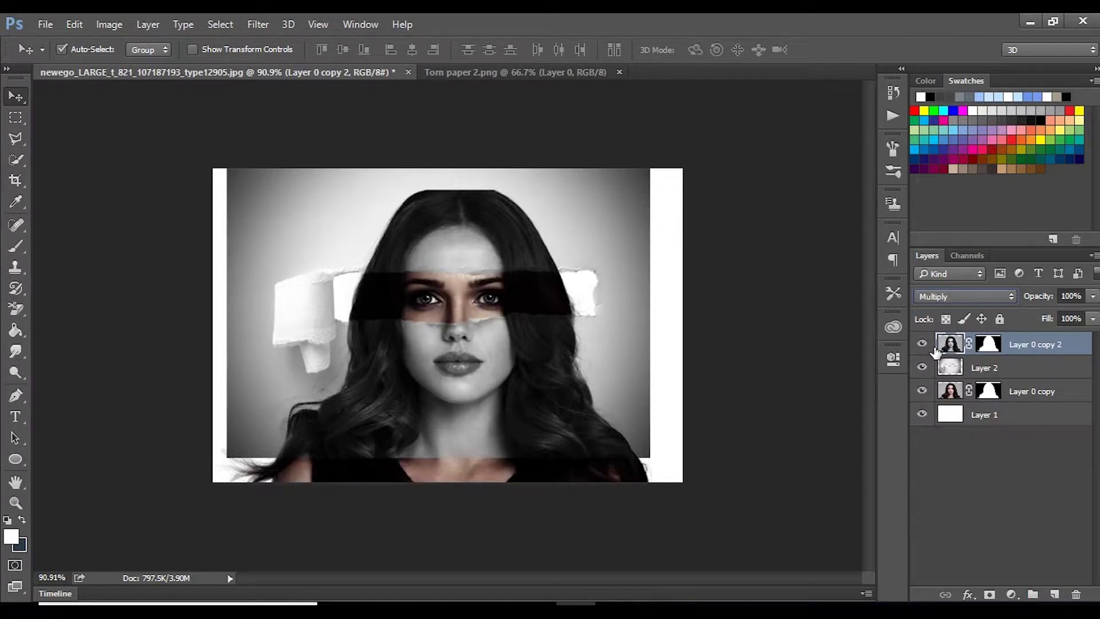
left_click(999, 371)
left_click(1014, 351)
left_click(986, 371)
left_click(974, 347, "alt")
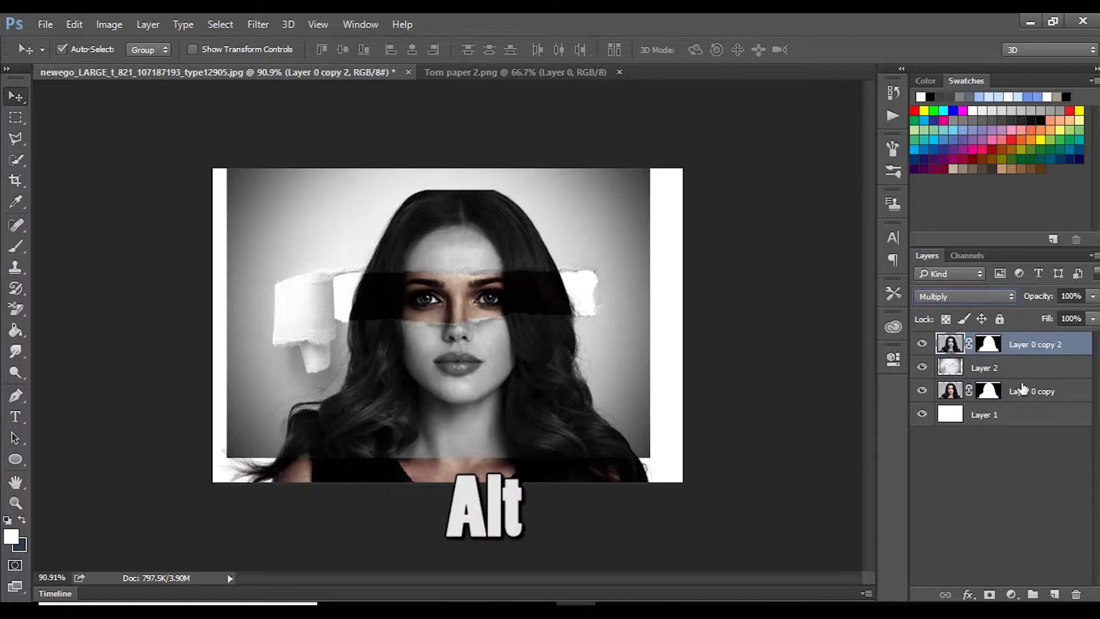
left_click(949, 372, "ctrl")
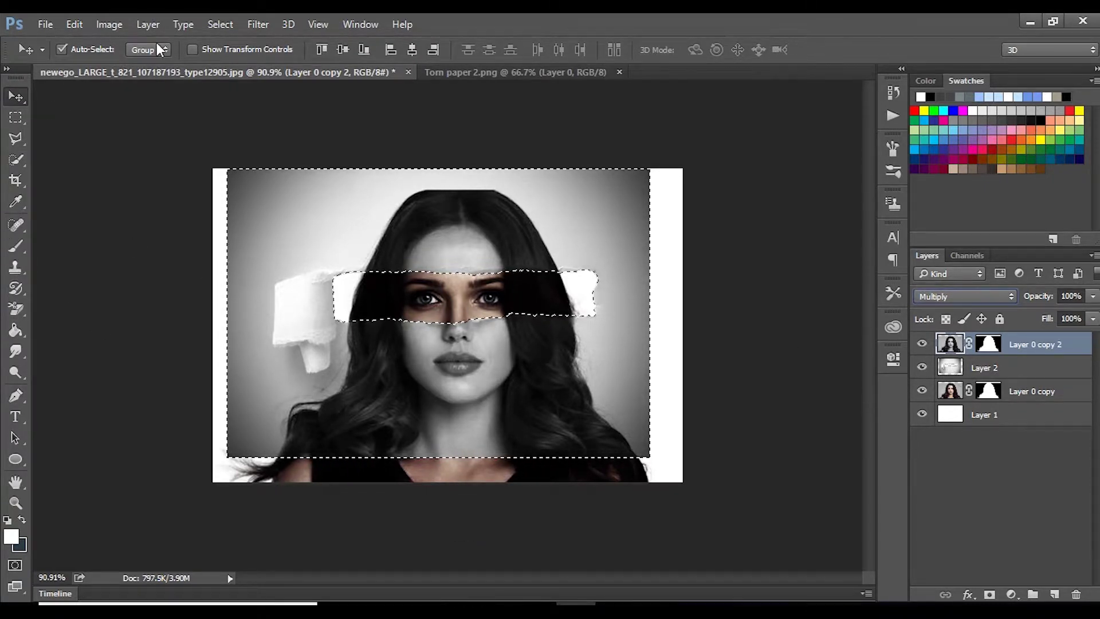
Step: Invert the selection, zoom in on the eyes, and target Layer 0 copy 2's layer mask
left_click(217, 24)
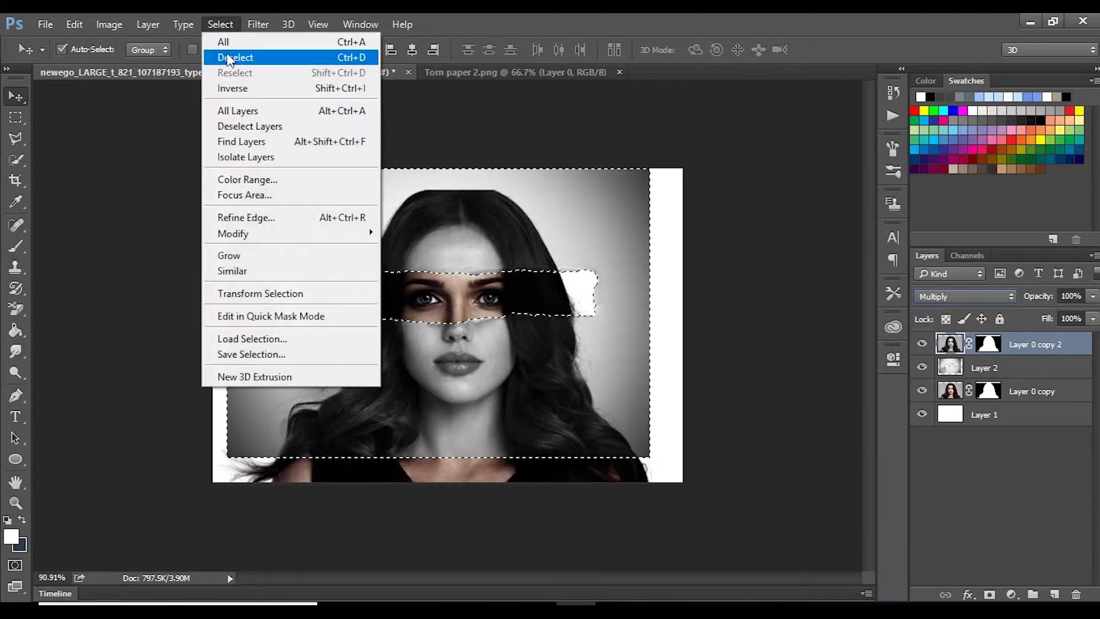
left_click(233, 87)
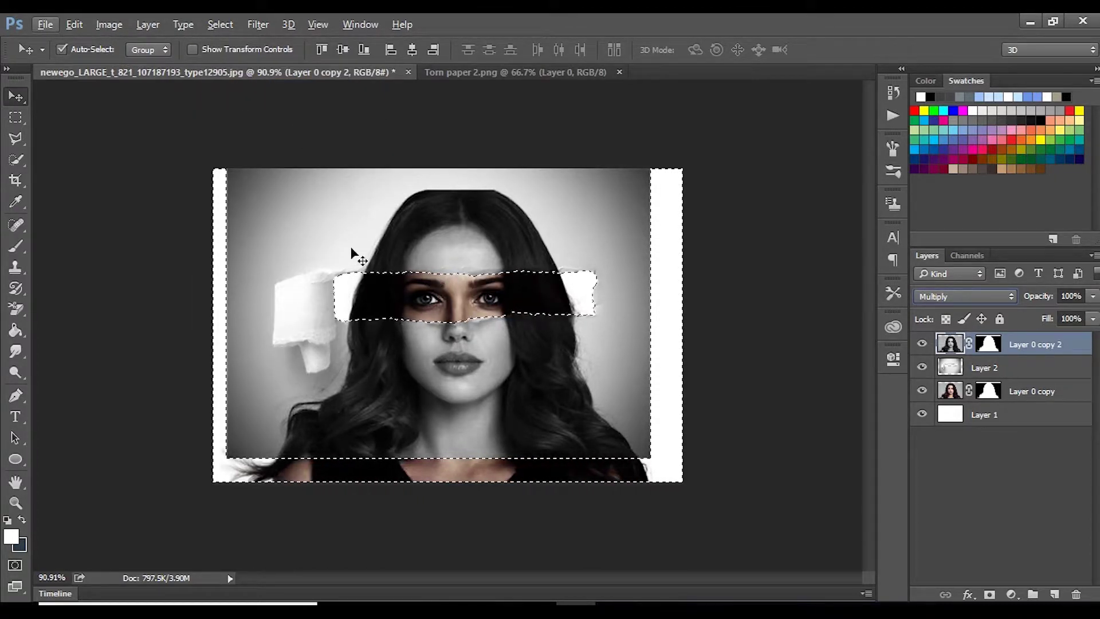
left_click(712, 277)
scroll(582, 300, "up", 1)
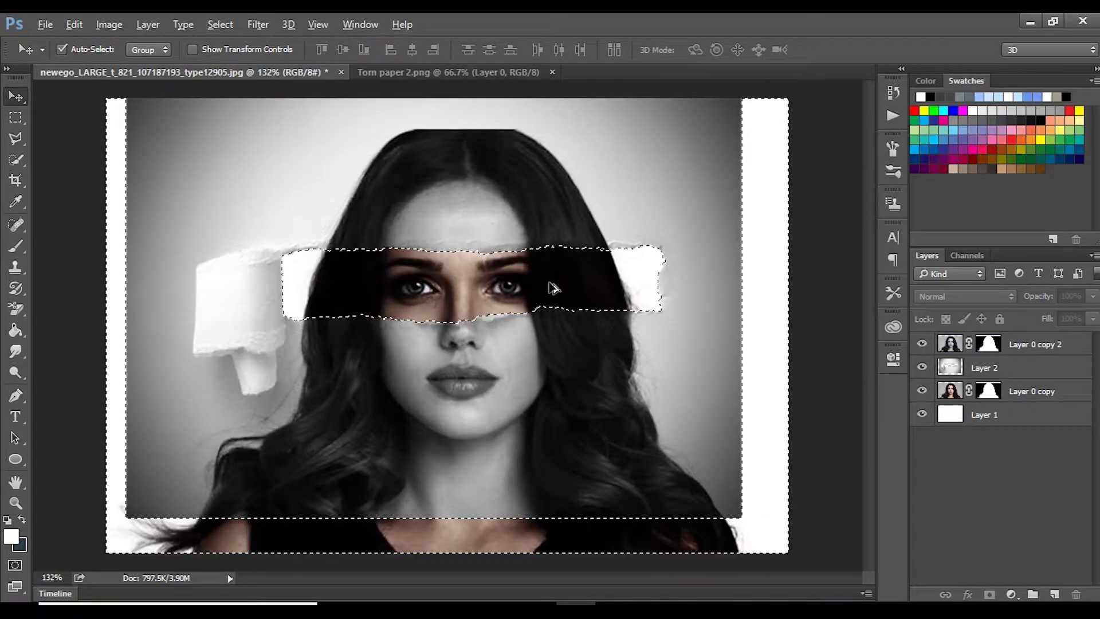
scroll(582, 299, "up", 2)
scroll(647, 278, "up", 1)
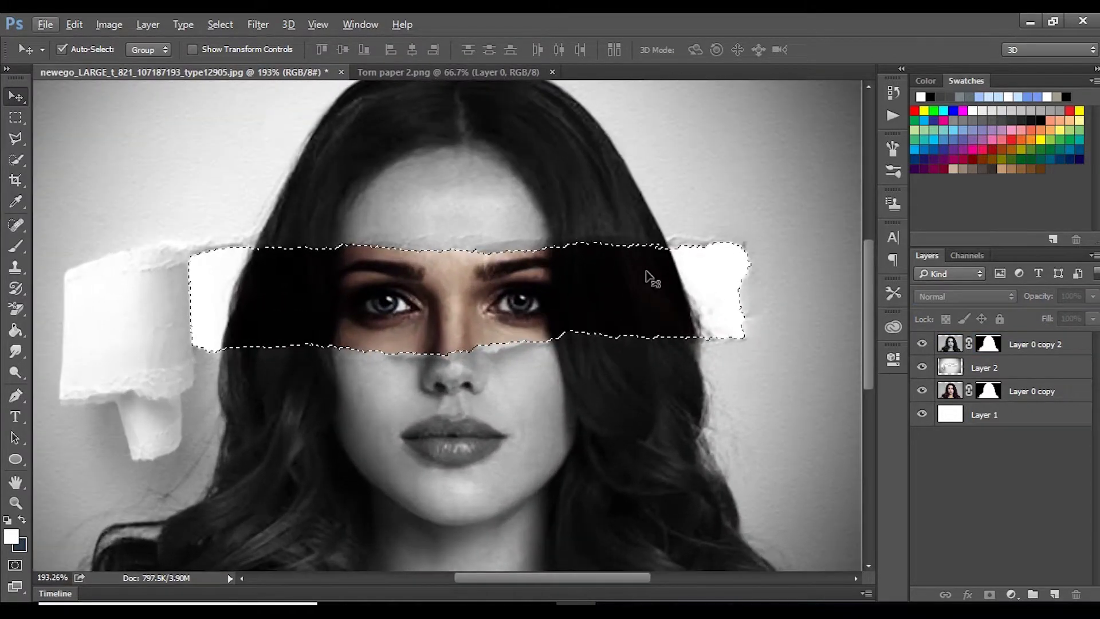
left_click(945, 344)
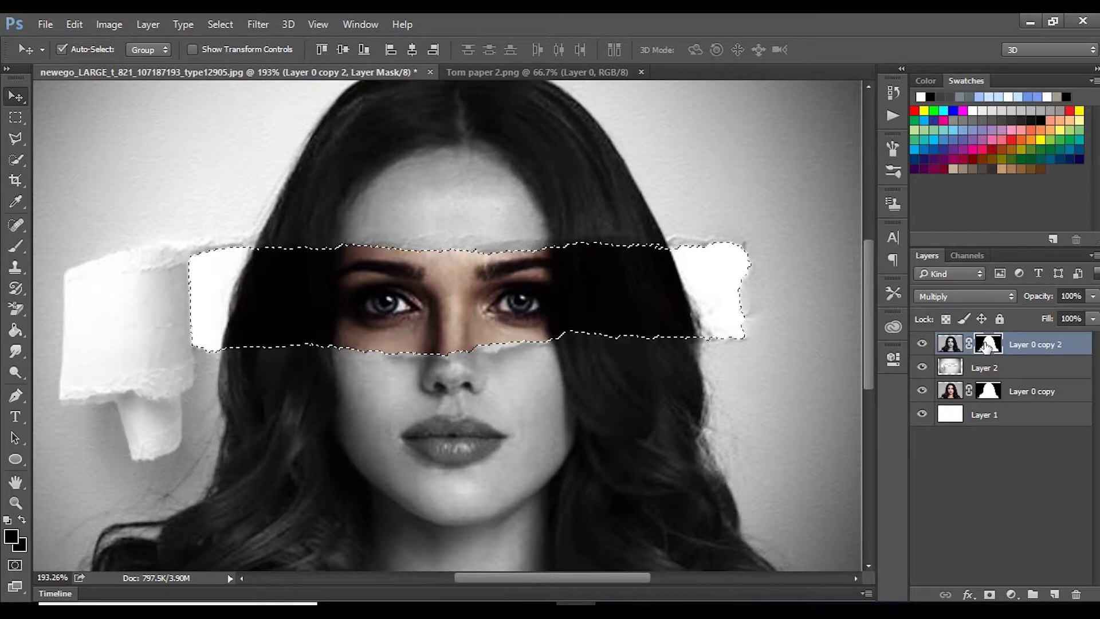
Step: Set the foreground to black and brush the mask over the eyes to reveal colour
left_click(10, 536)
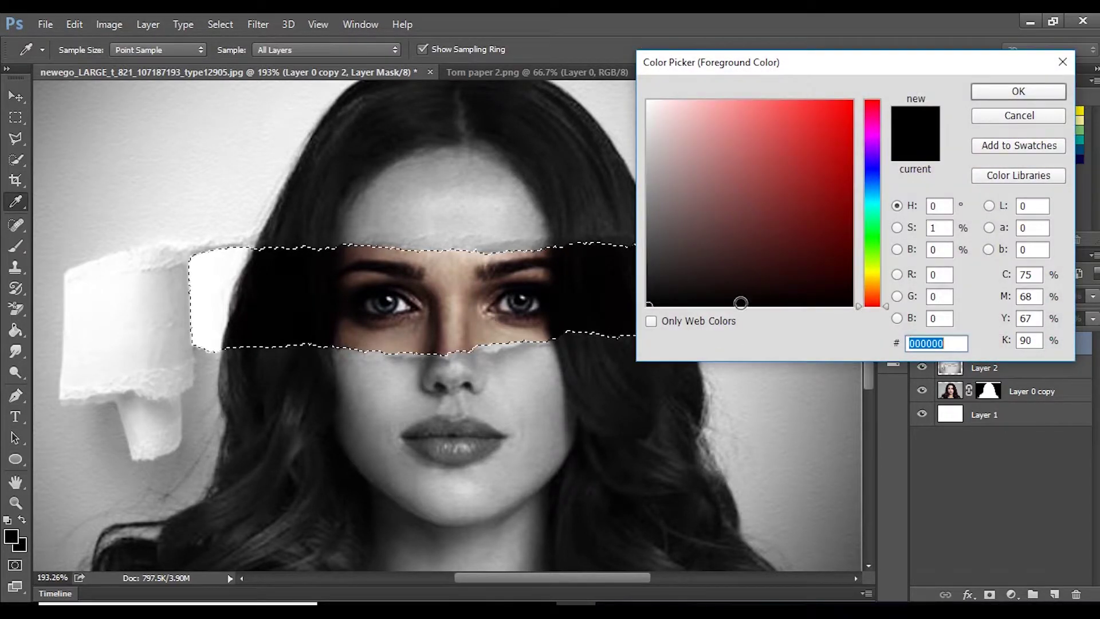
mouse_move(664, 135)
left_mouse_down()
mouse_move(643, 91)
mouse_move(658, 295)
mouse_move(647, 319)
left_mouse_up()
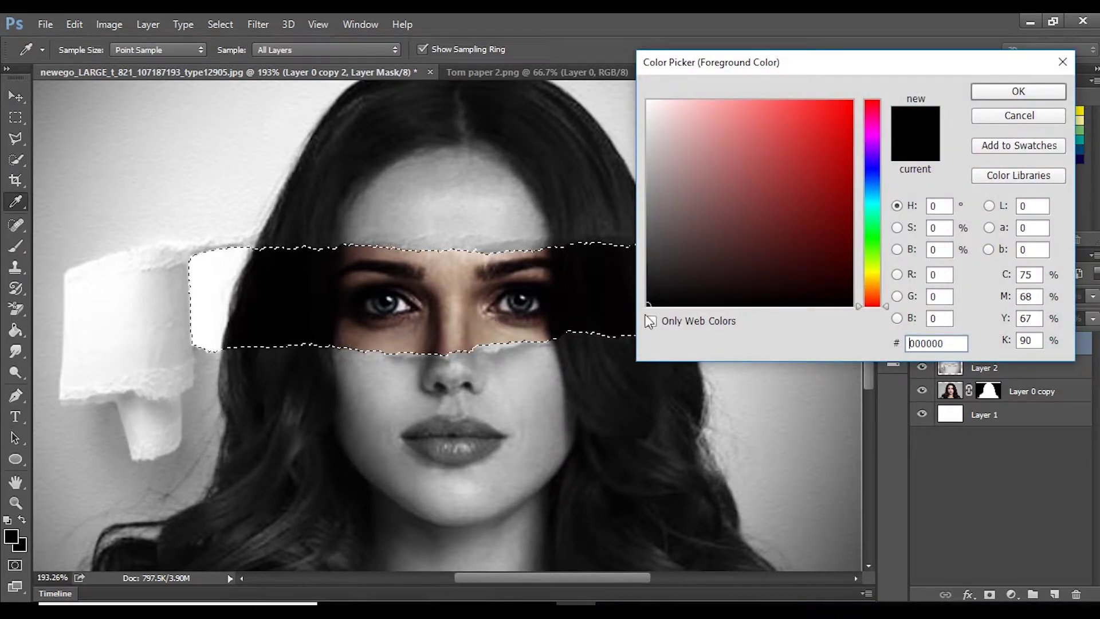
mouse_move(832, 81)
left_mouse_down()
mouse_move(744, 99)
mouse_move(692, 189)
left_mouse_up()
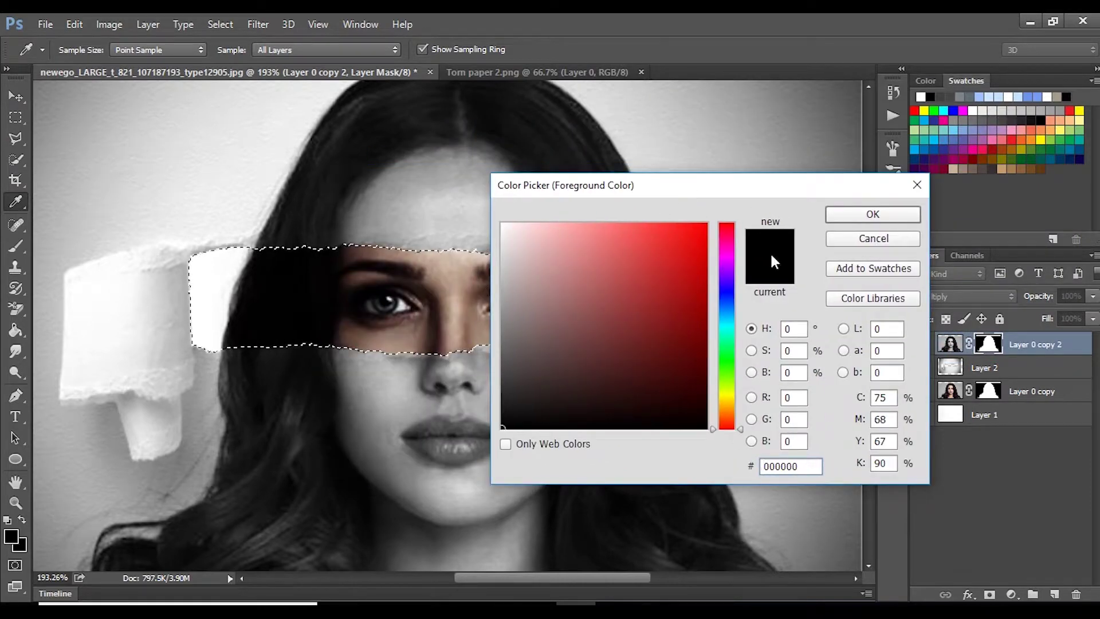
left_click(854, 210)
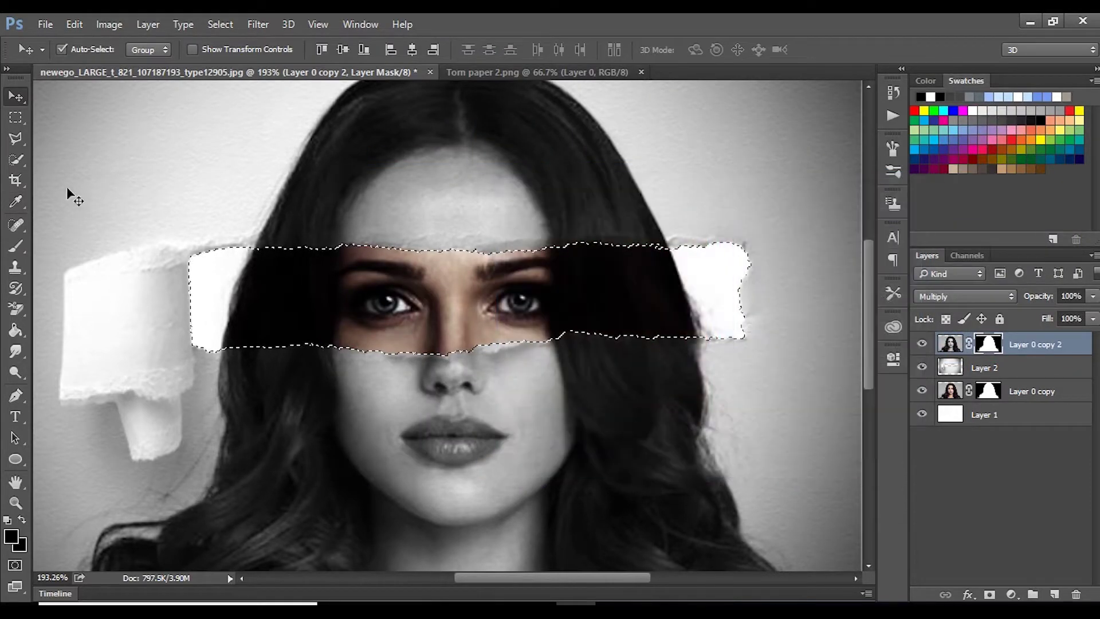
left_click(15, 250)
mouse_move(524, 303)
left_mouse_down()
mouse_move(452, 314)
mouse_move(256, 284)
mouse_move(255, 315)
mouse_move(498, 274)
mouse_move(729, 277)
left_mouse_up()
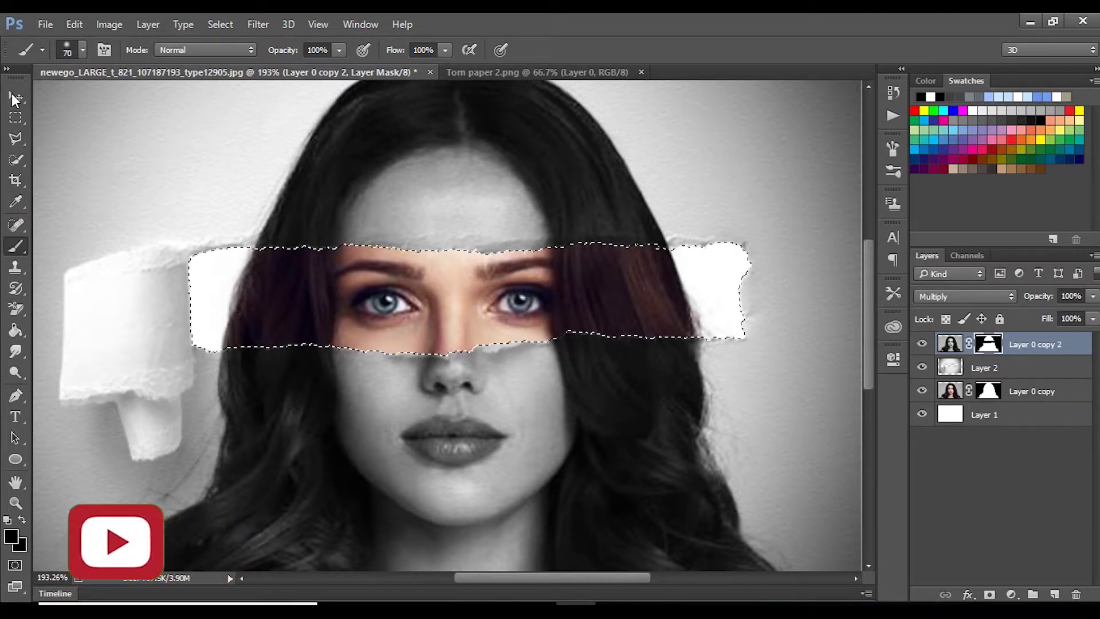
left_click(13, 95)
scroll(430, 263, "down", 5)
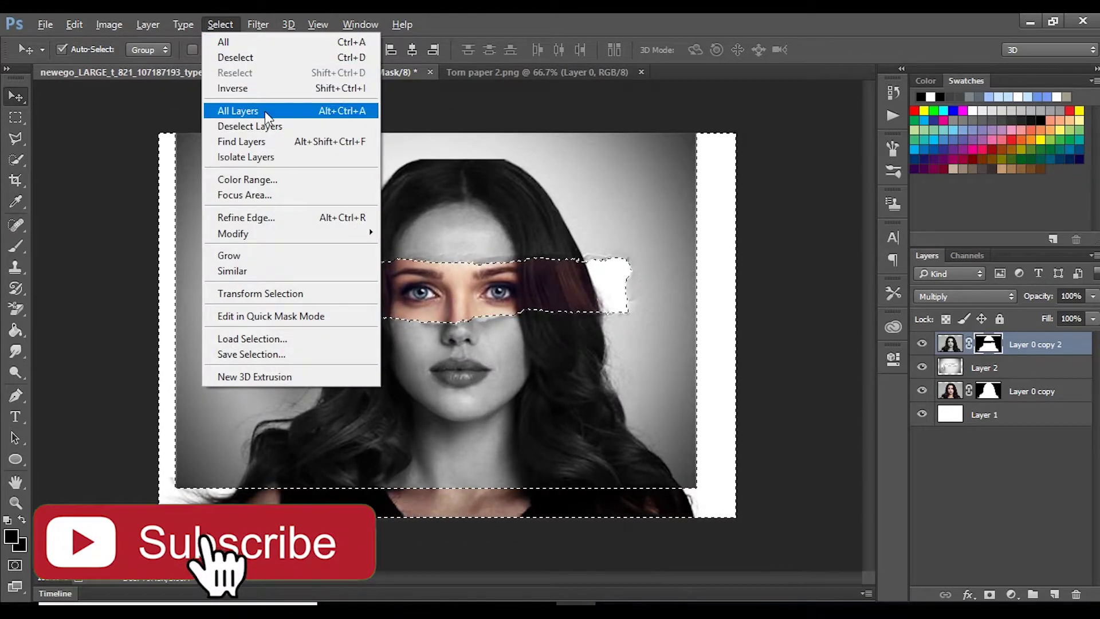
Step: Deselect, then crop in the bottom, right and left edges to cut the dark strip and white borders
left_click(241, 58)
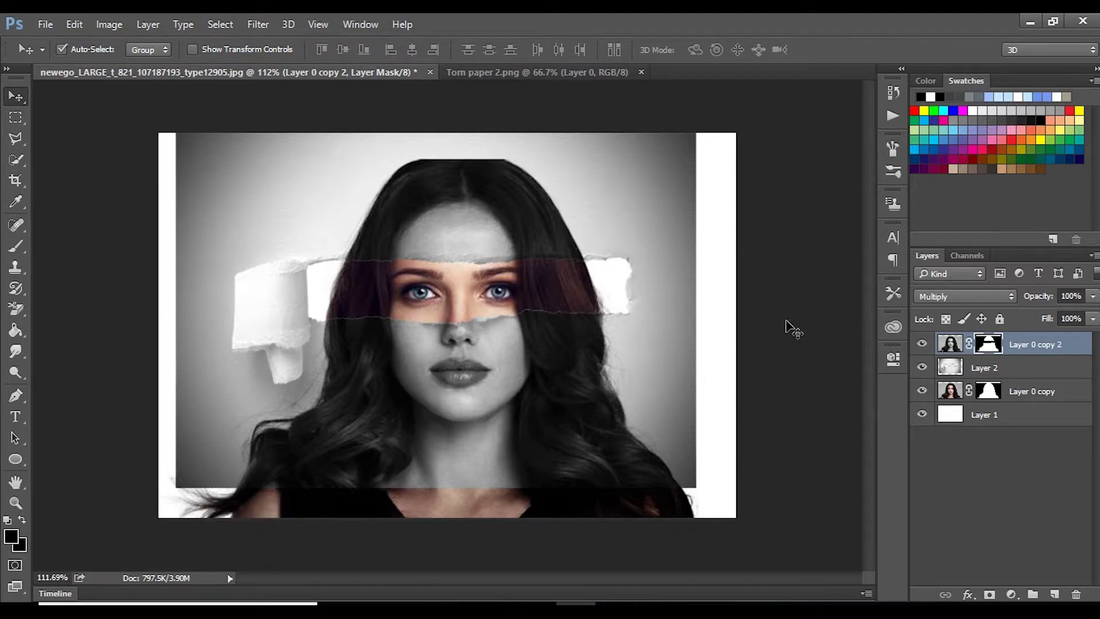
left_click(793, 330)
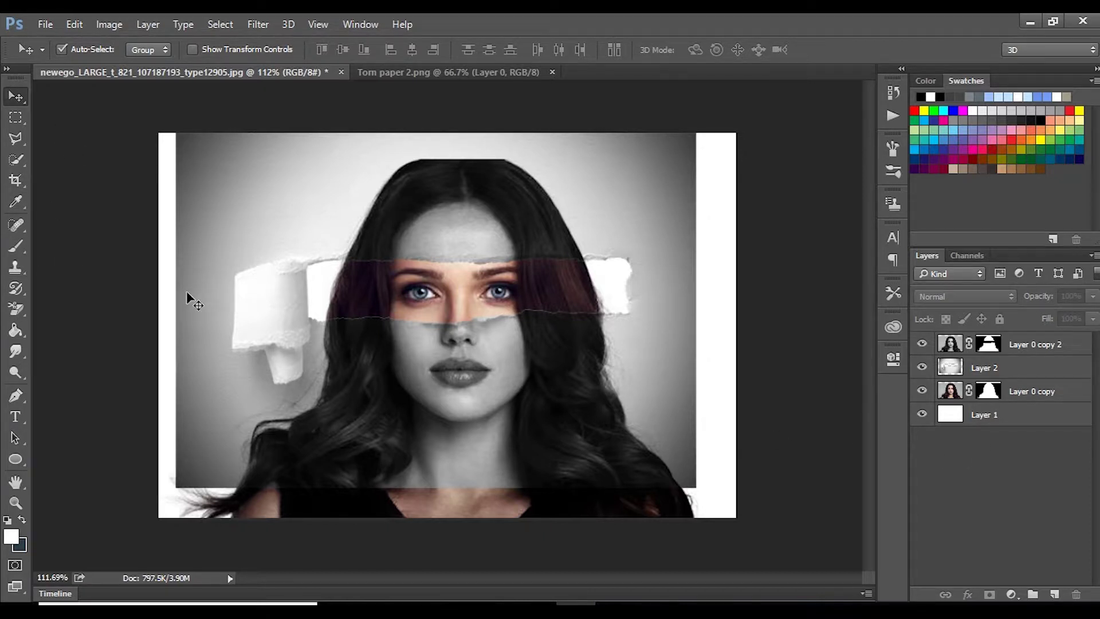
left_click(17, 182)
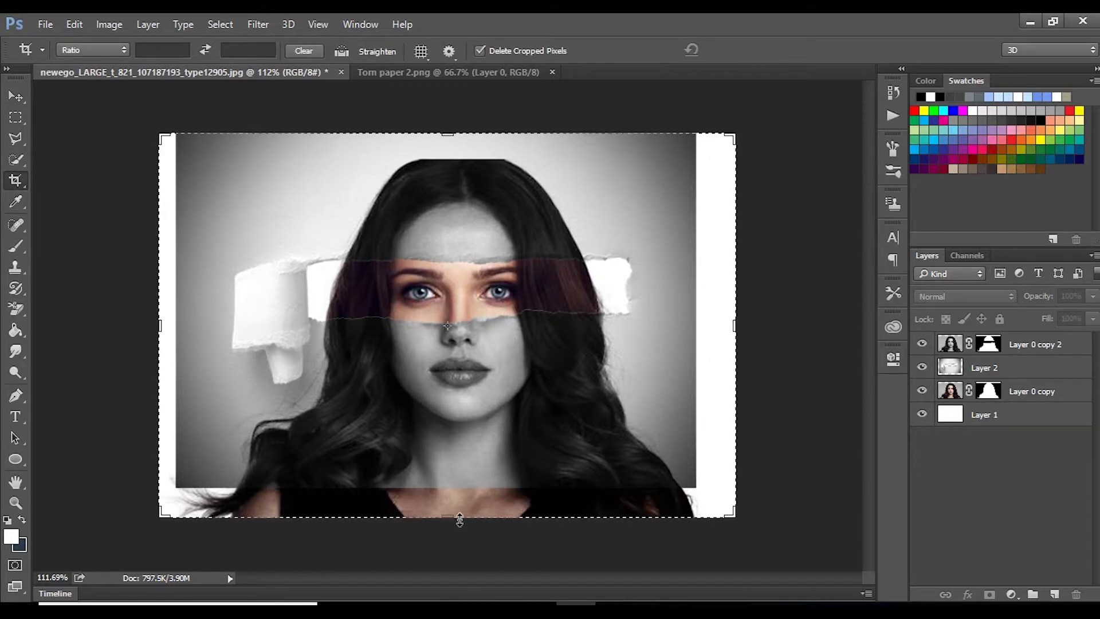
left_click_drag(459, 520, 459, 503)
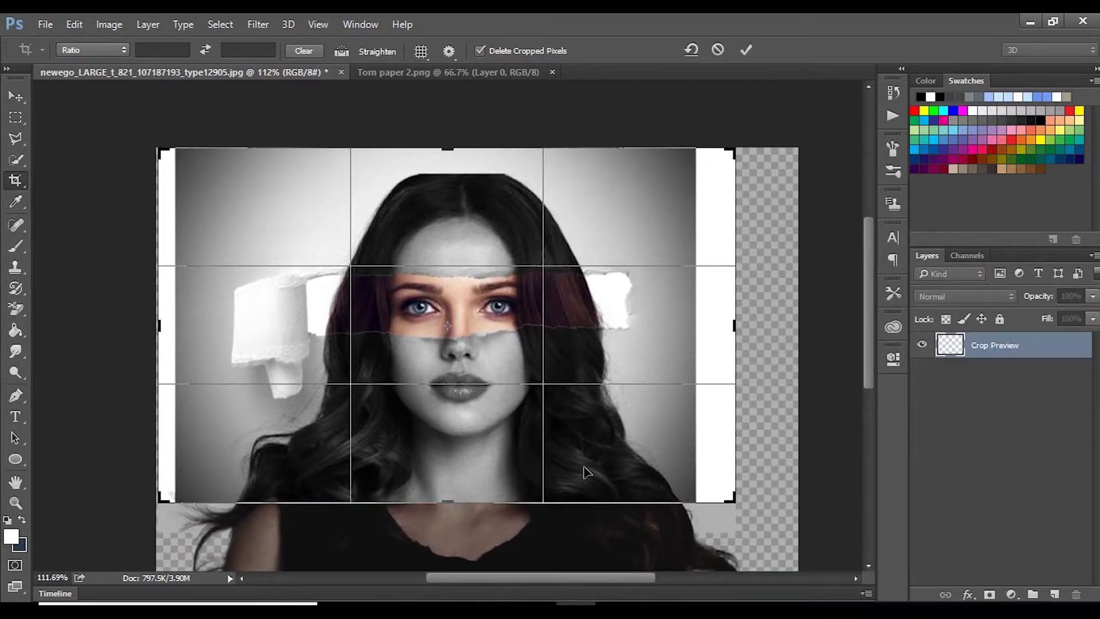
left_click_drag(733, 325, 714, 326)
left_click_drag(170, 320, 191, 322)
key("Return")
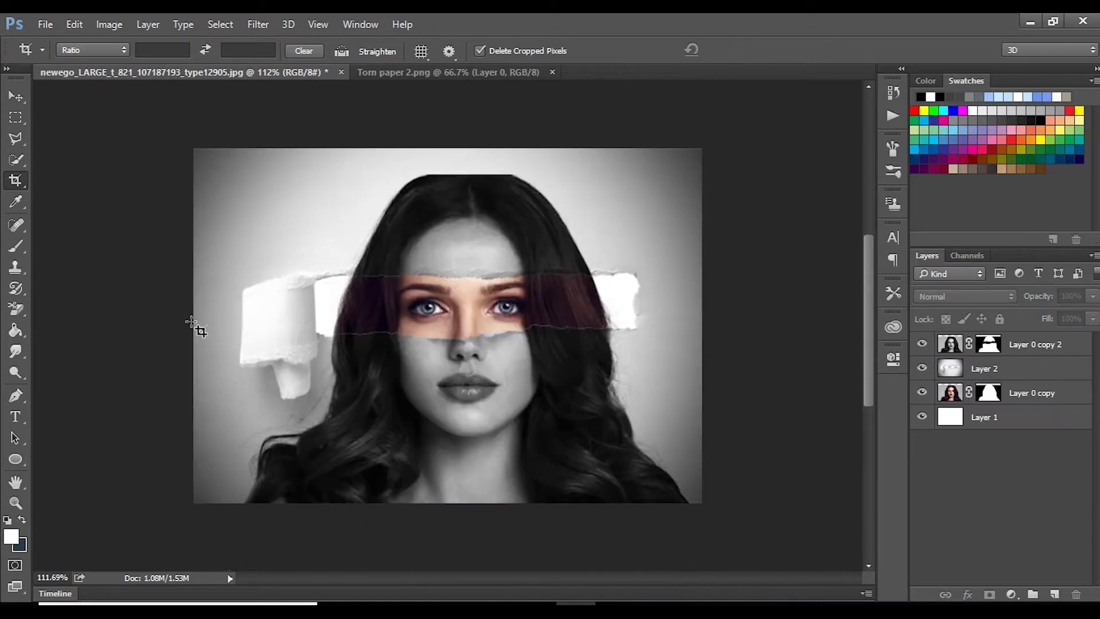
Step: Crop again to lower the top edge slightly, then select Layer 2
left_click(498, 205)
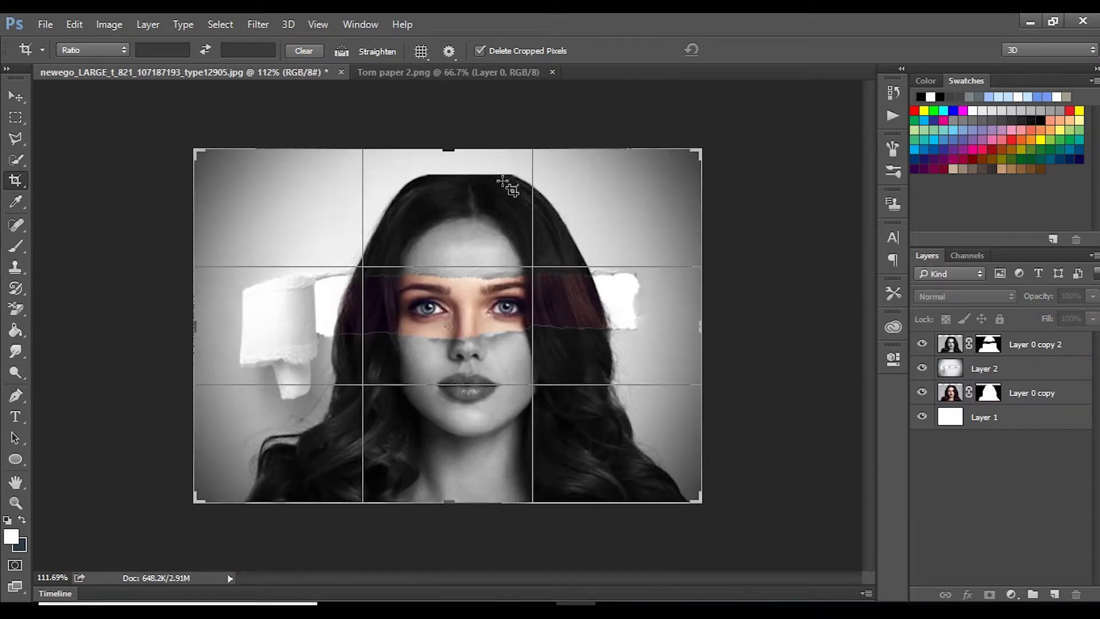
left_click_drag(446, 148, 446, 161)
key("Return")
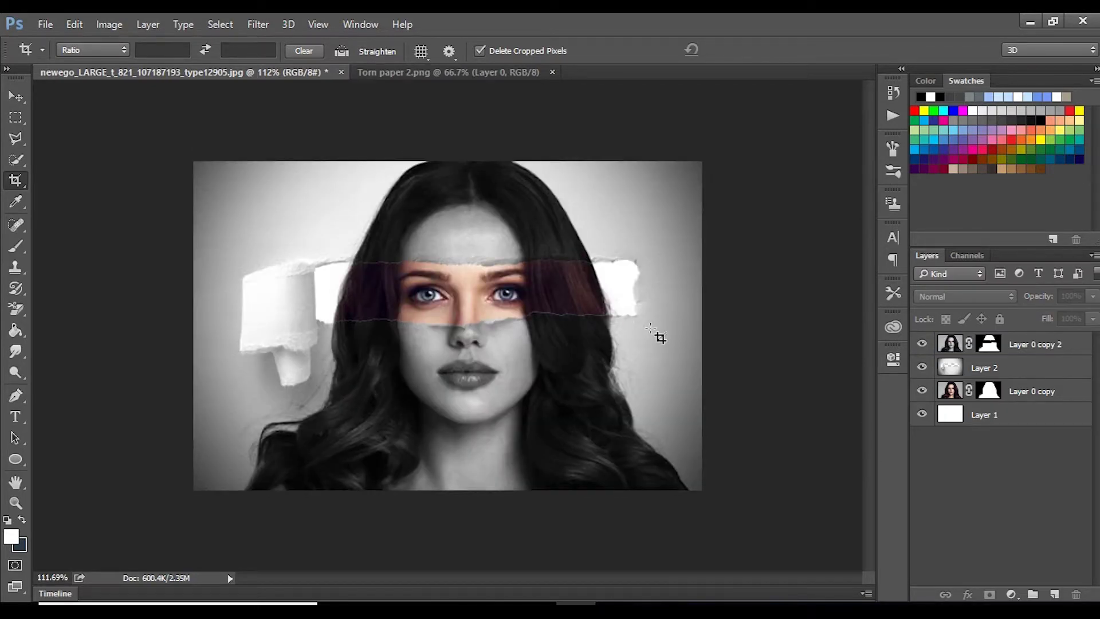
left_click(15, 96)
scroll(380, 228, "up", 3)
scroll(380, 228, "down", 3)
scroll(380, 228, "down", 2)
scroll(381, 227, "down", 1)
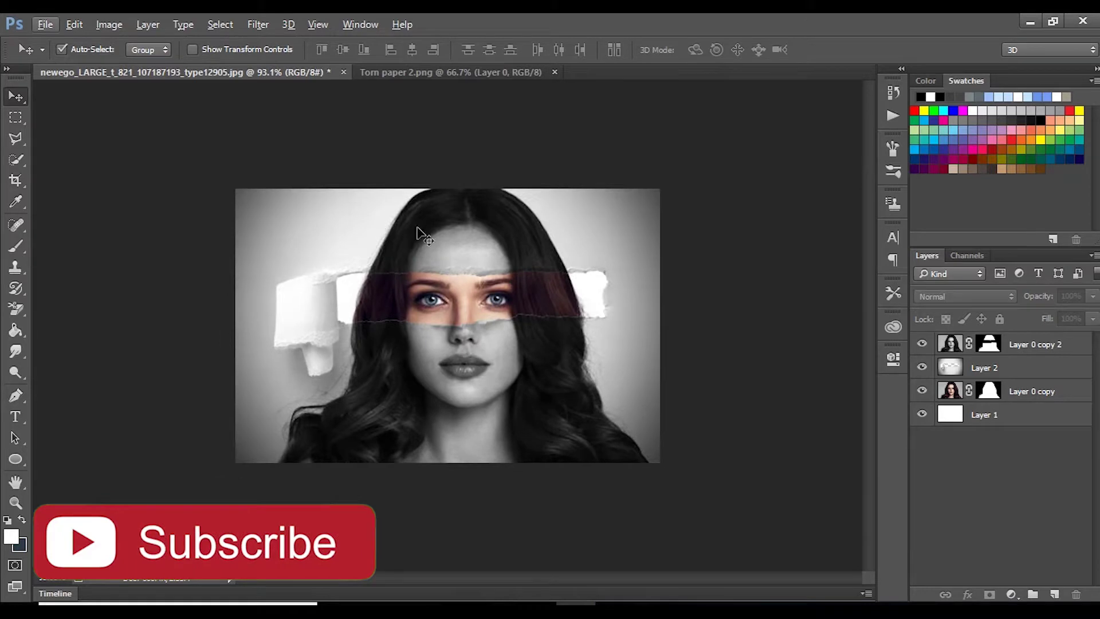
left_click(985, 385)
Step: Open Layer 2's layer style settings and enable Drop Shadow on the torn paper
left_click(1017, 346)
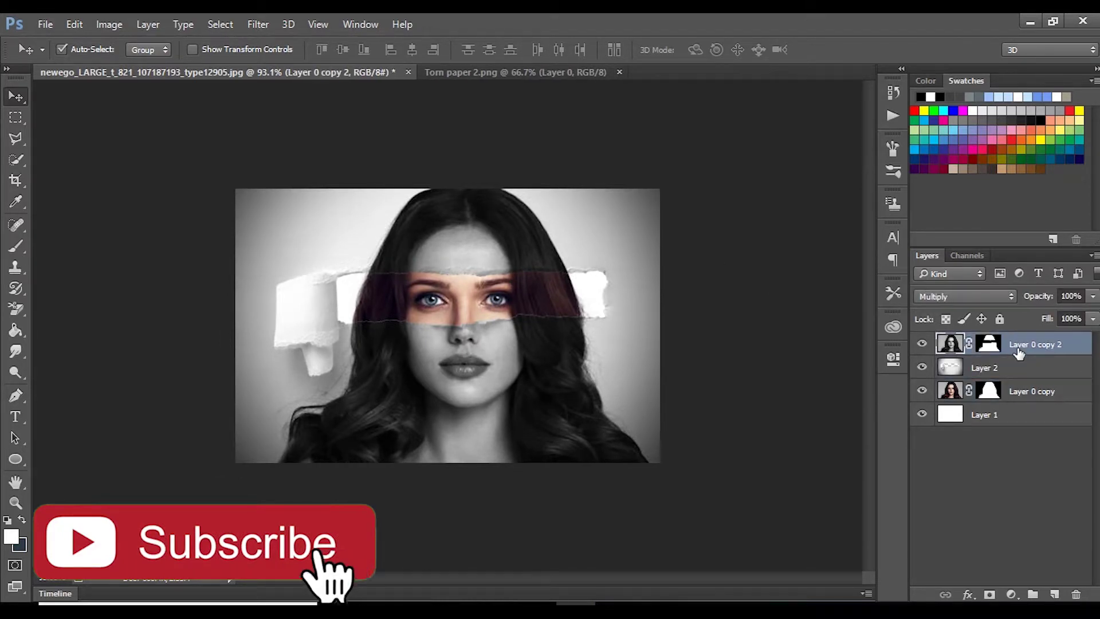
left_click(998, 367)
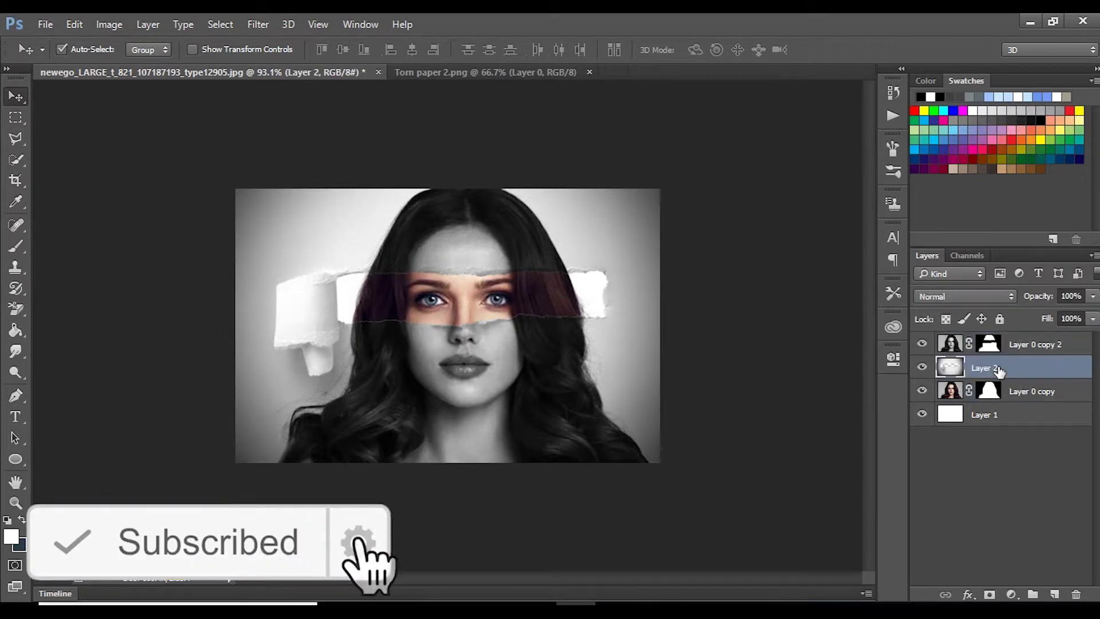
right_click(996, 367)
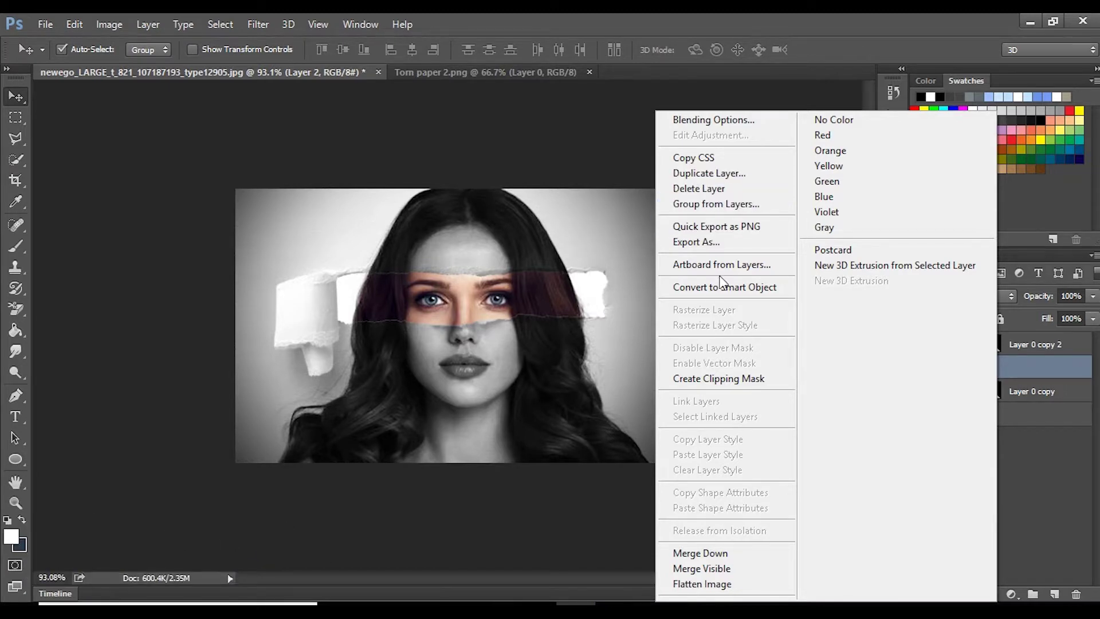
left_click(716, 125)
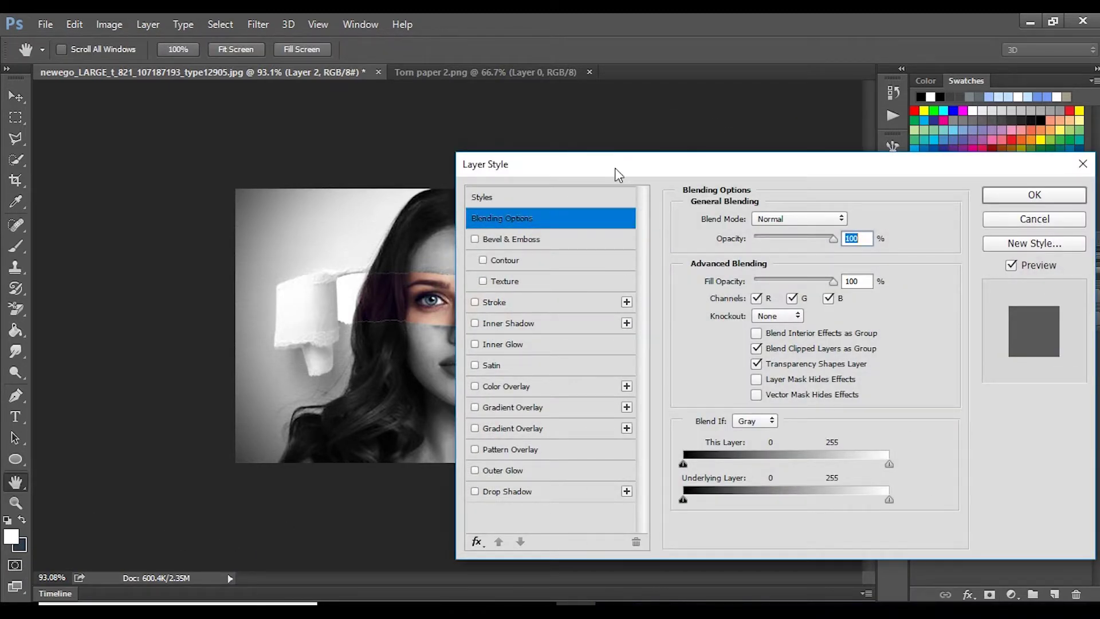
left_click_drag(616, 170, 753, 150)
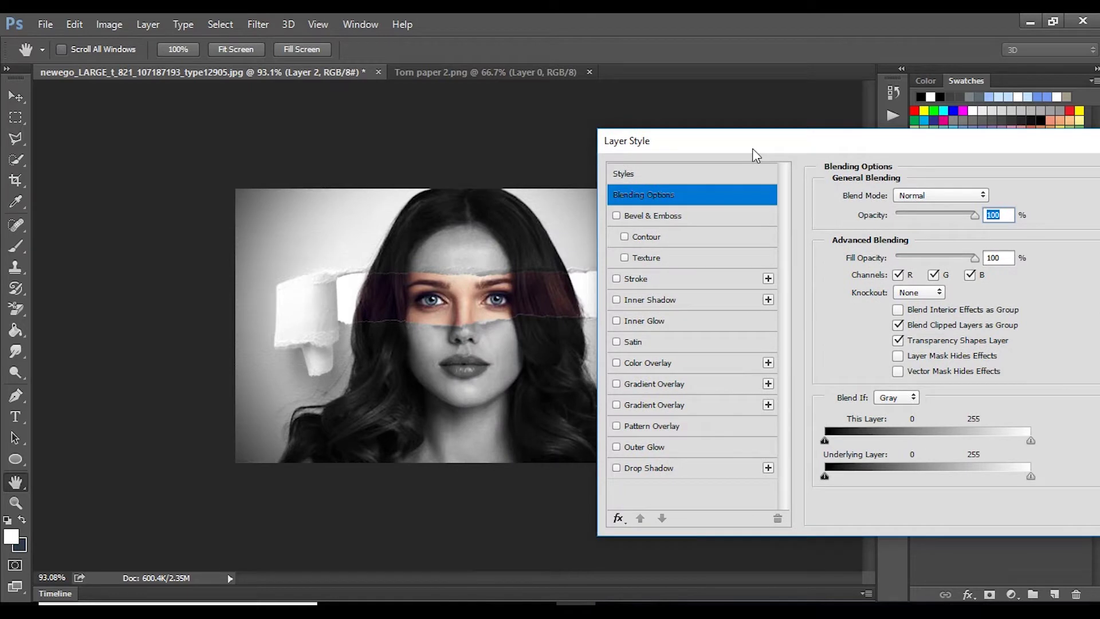
left_click(668, 469)
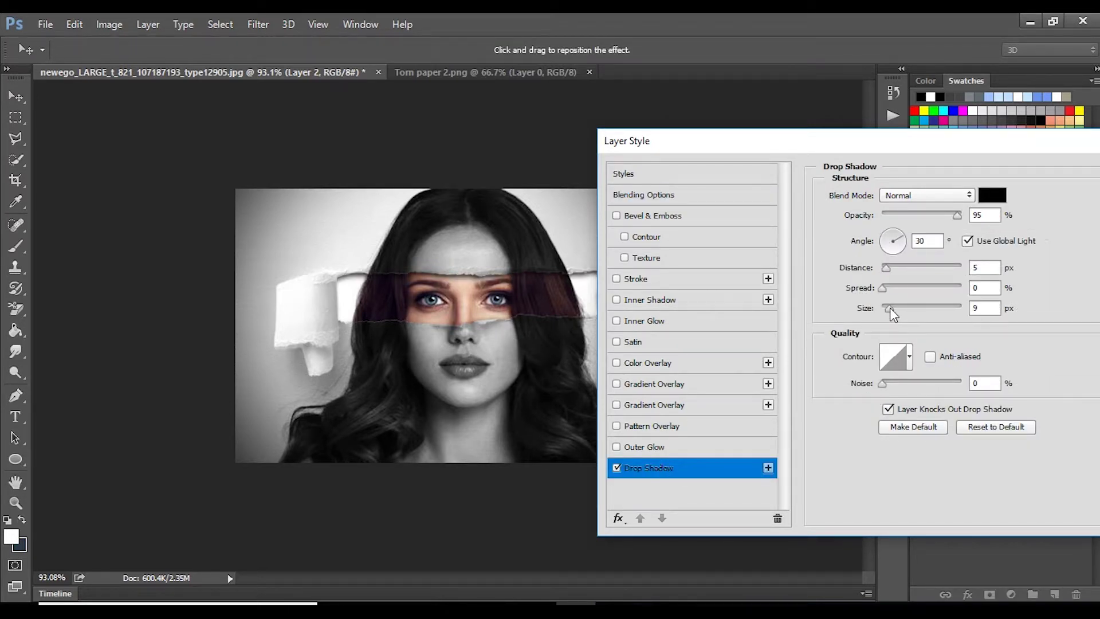
Step: Set the shadow to size 4 px, opacity 73% and distance 10 px, and apply it
left_click_drag(890, 308, 885, 307)
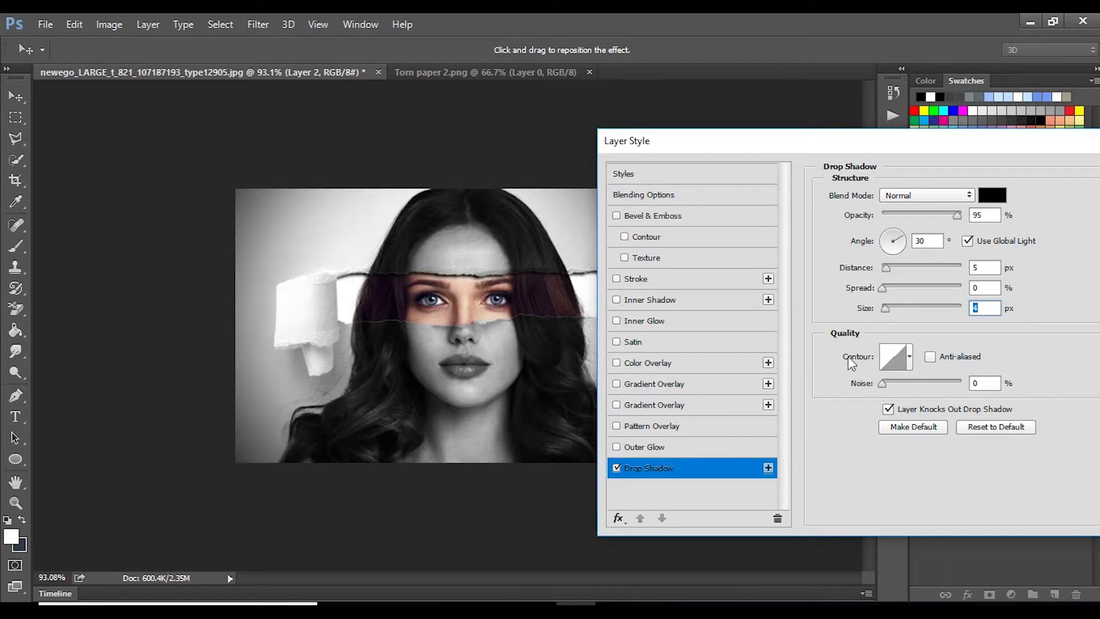
left_click_drag(945, 217, 941, 215)
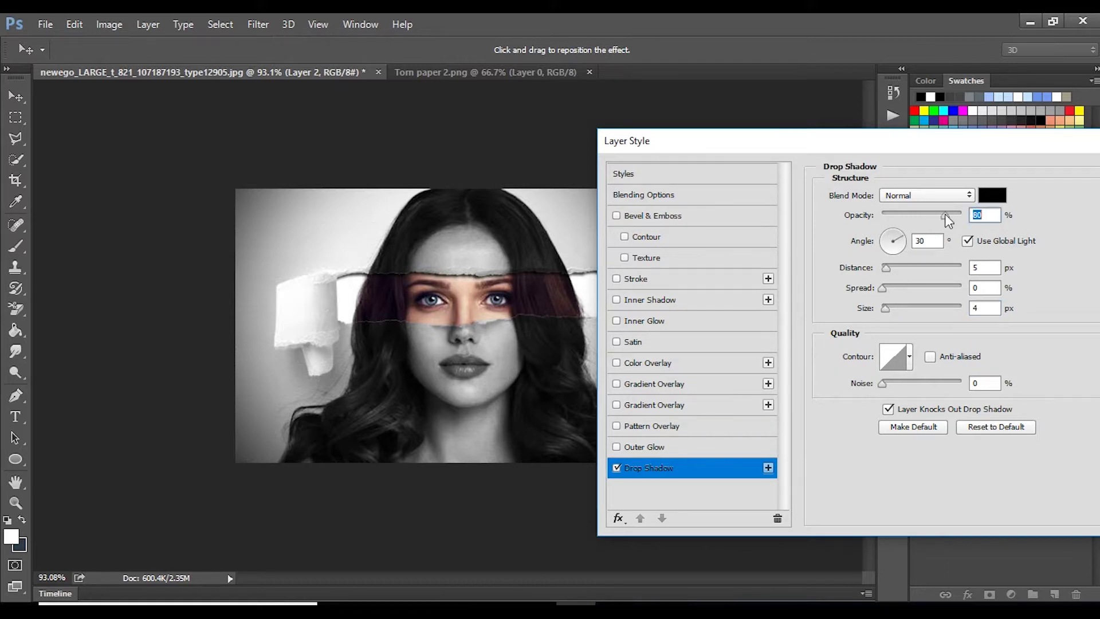
left_click_drag(988, 139, 944, 147)
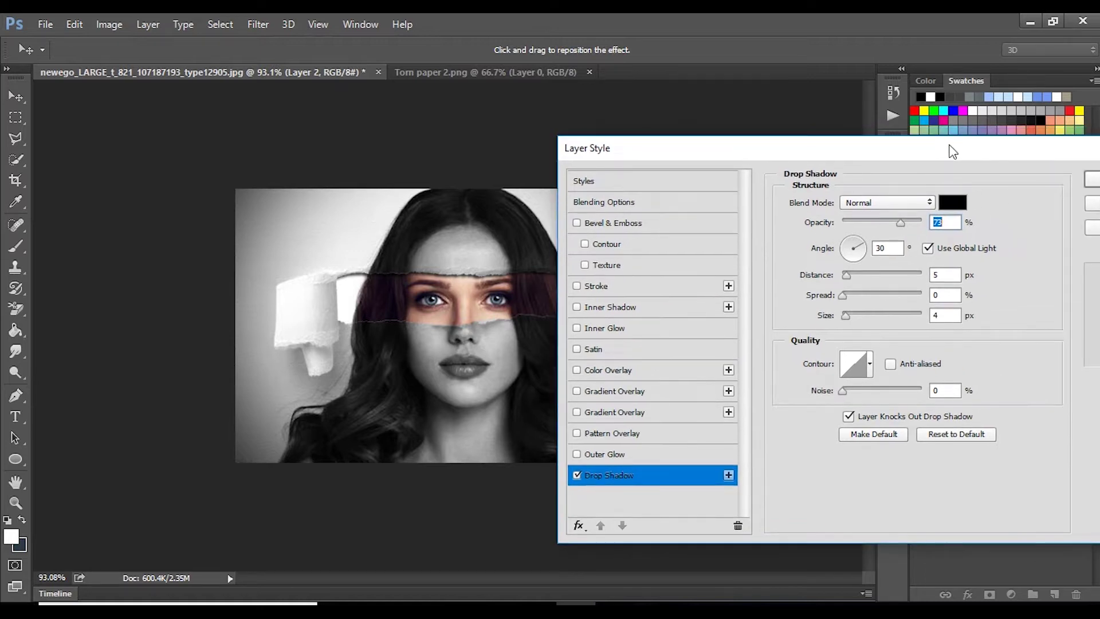
left_click_drag(850, 274, 848, 277)
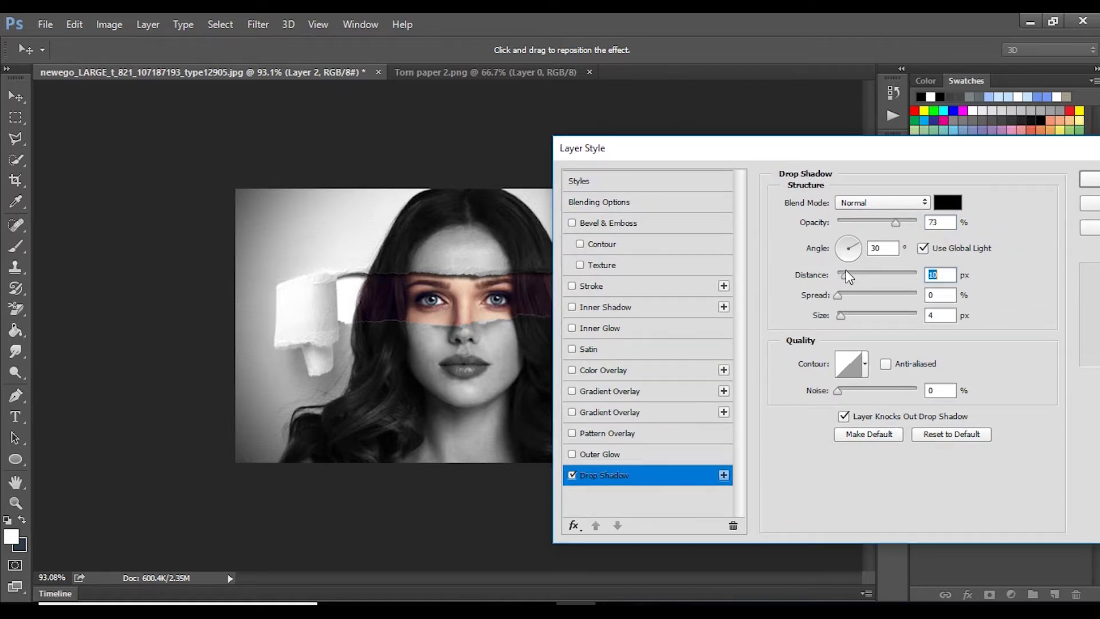
left_click_drag(950, 162, 878, 162)
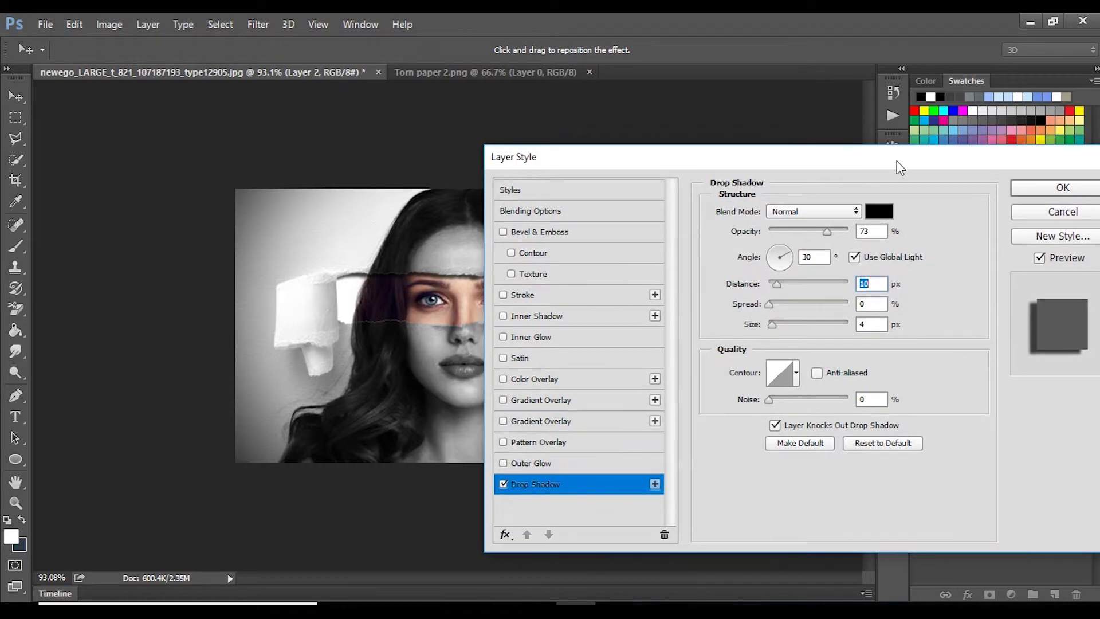
left_click(1022, 187)
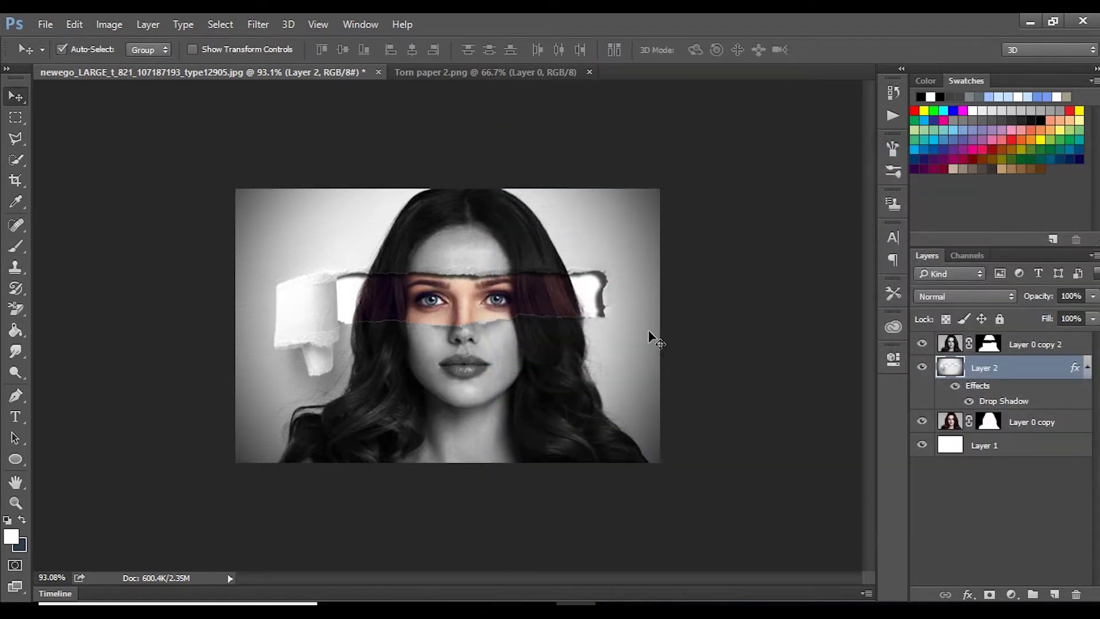
scroll(523, 341, "up", 2)
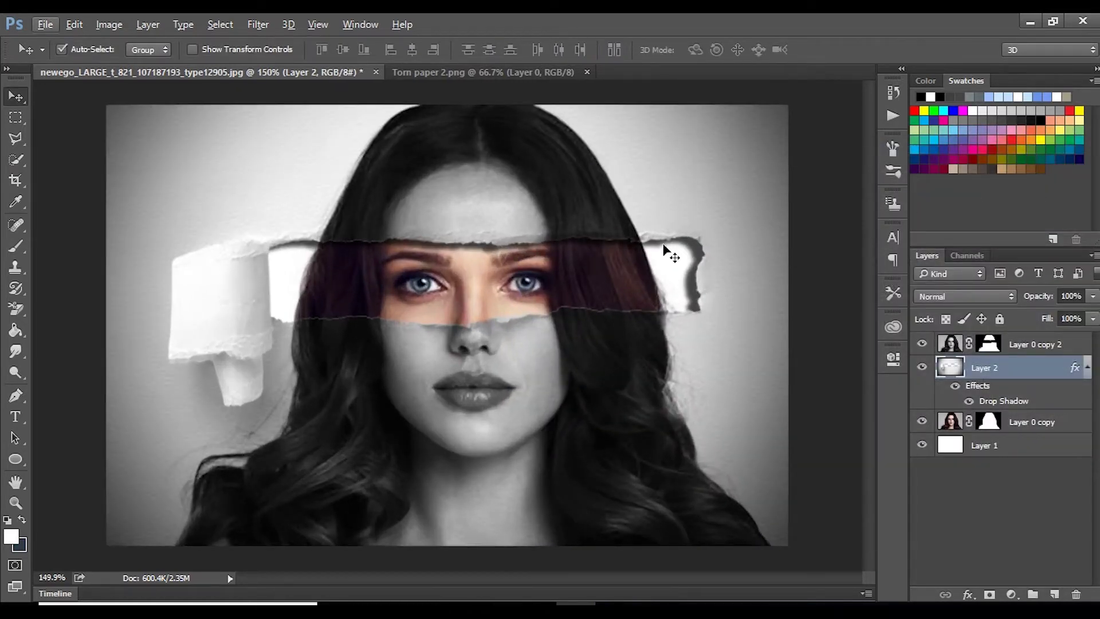
Step: Apply Camera Raw to Layer 0 copy 2: contrast +25, exposure -0.35, highlights +8, brighter whites, clarity +37
scroll(514, 303, "down", 1)
scroll(511, 301, "down", 1)
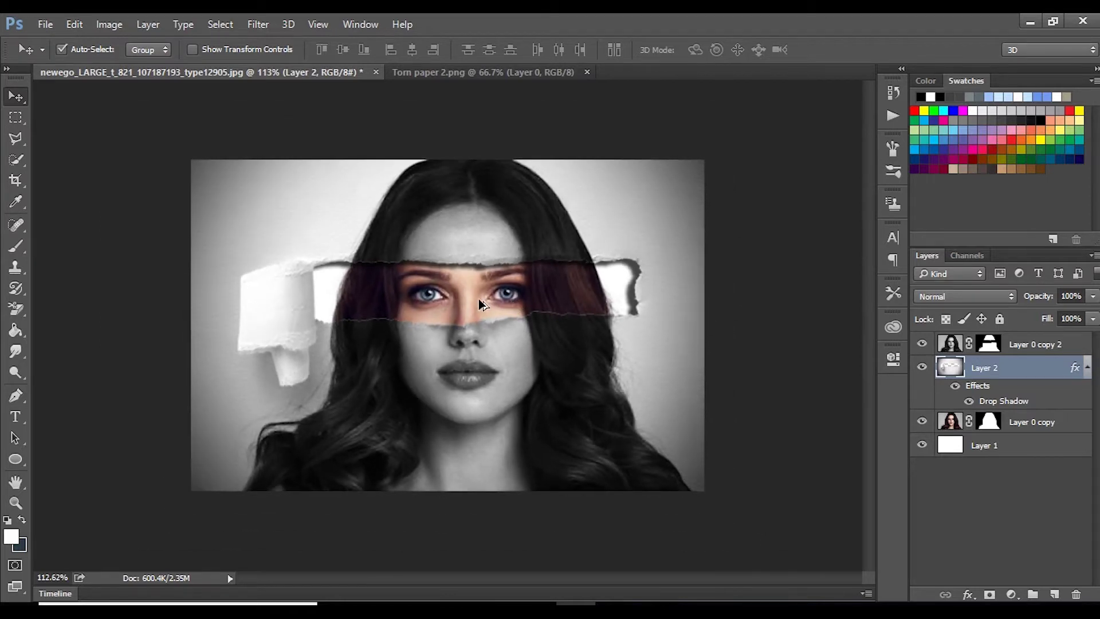
left_click(1014, 348)
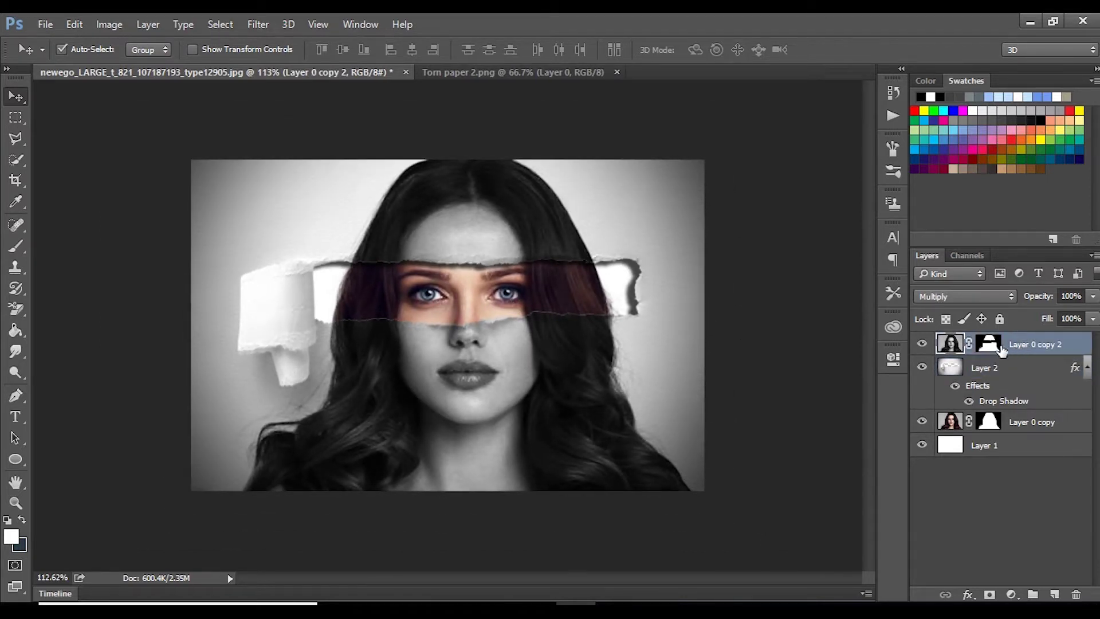
left_click(258, 24)
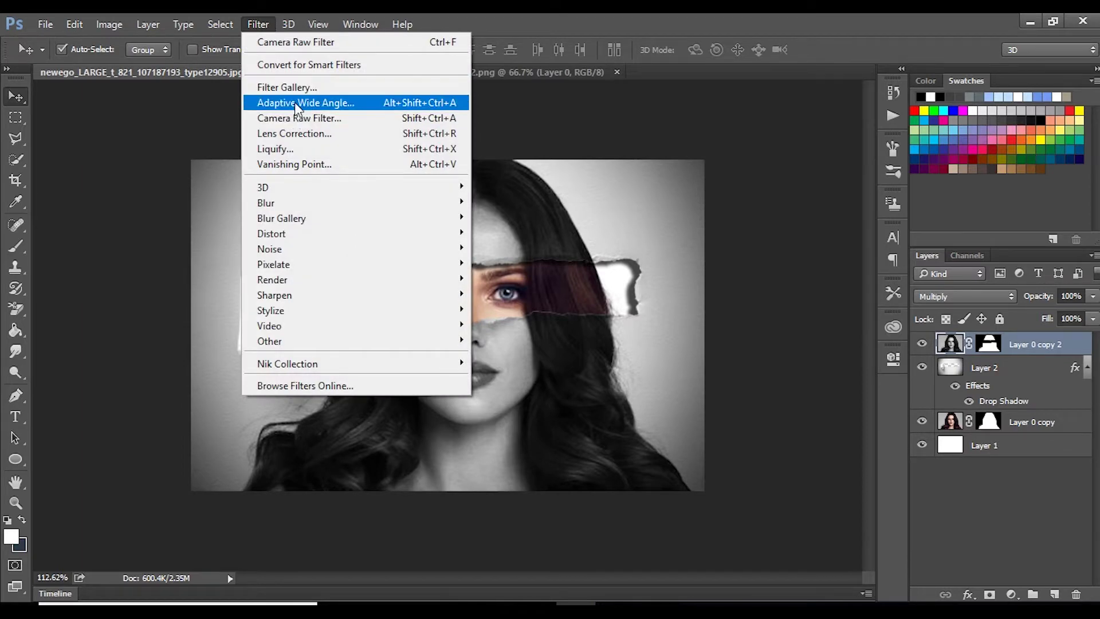
left_click(295, 118)
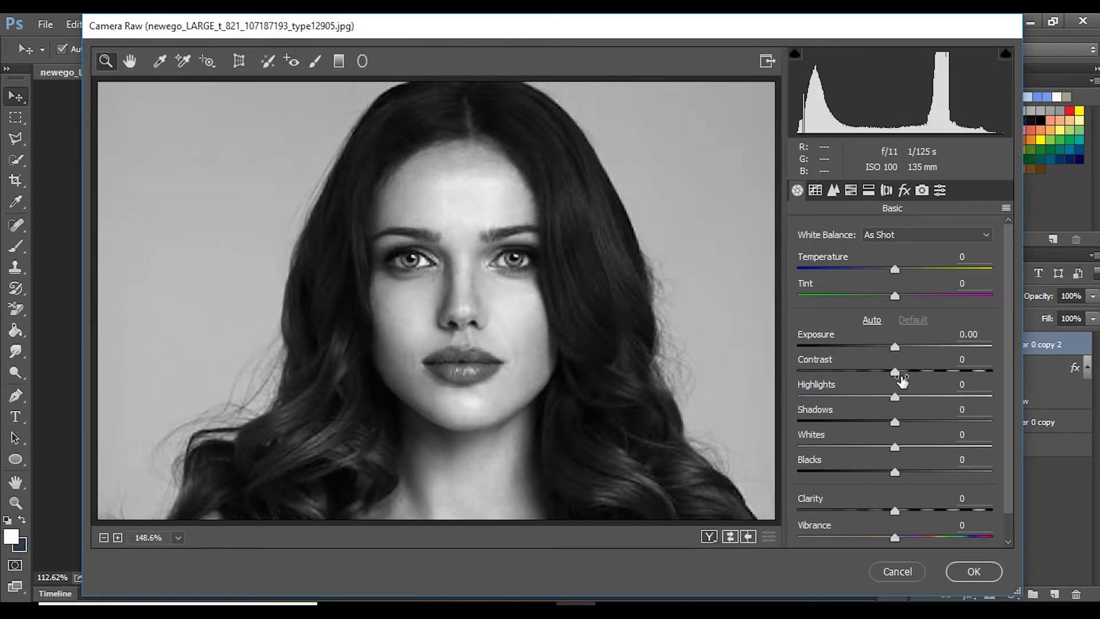
left_click(893, 373)
left_click_drag(894, 372, 918, 372)
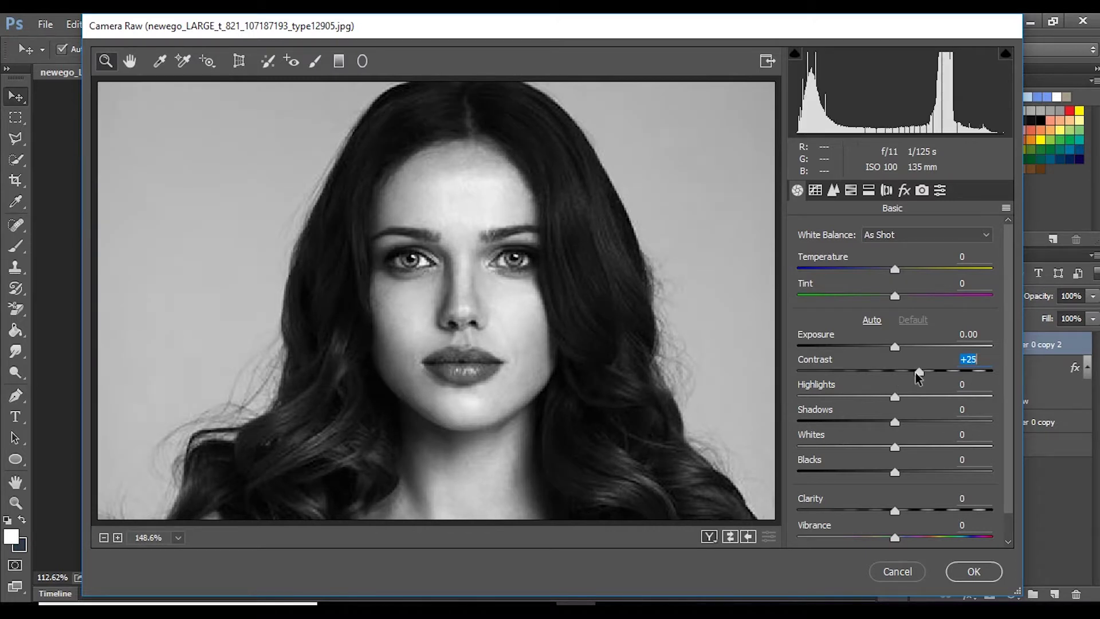
left_click_drag(895, 346, 888, 346)
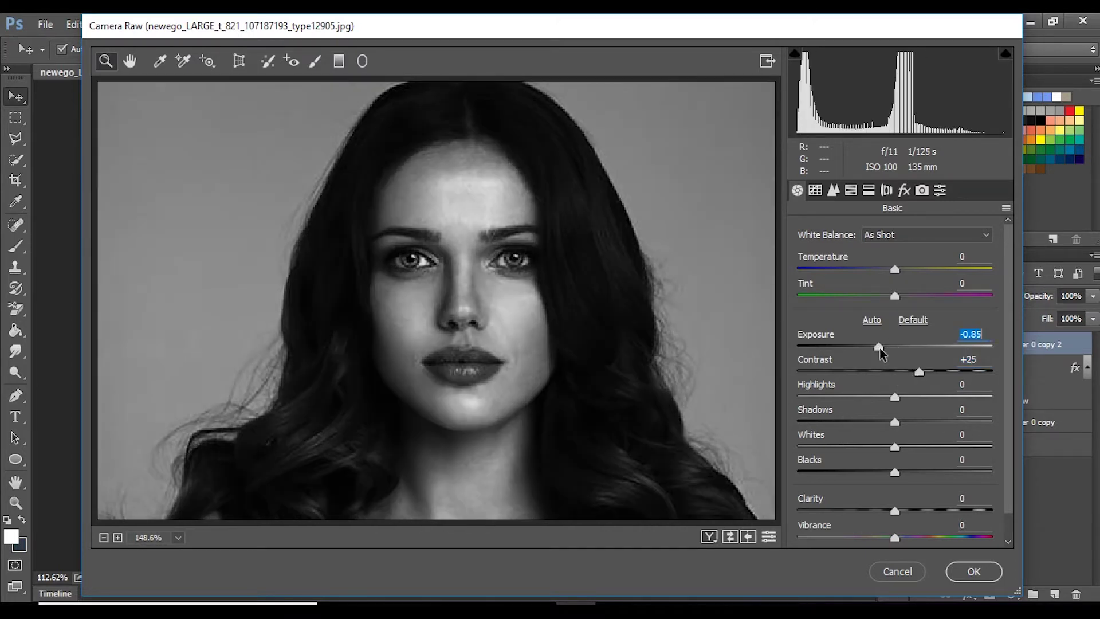
left_click_drag(898, 399, 926, 422)
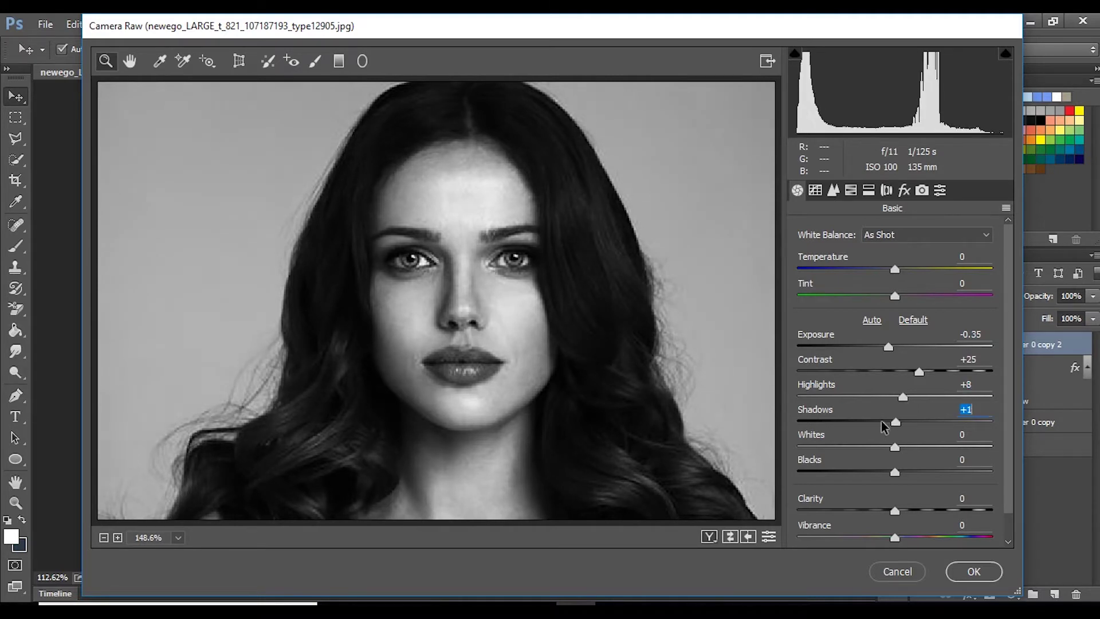
left_click_drag(895, 446, 932, 473)
left_click_drag(895, 509, 931, 510)
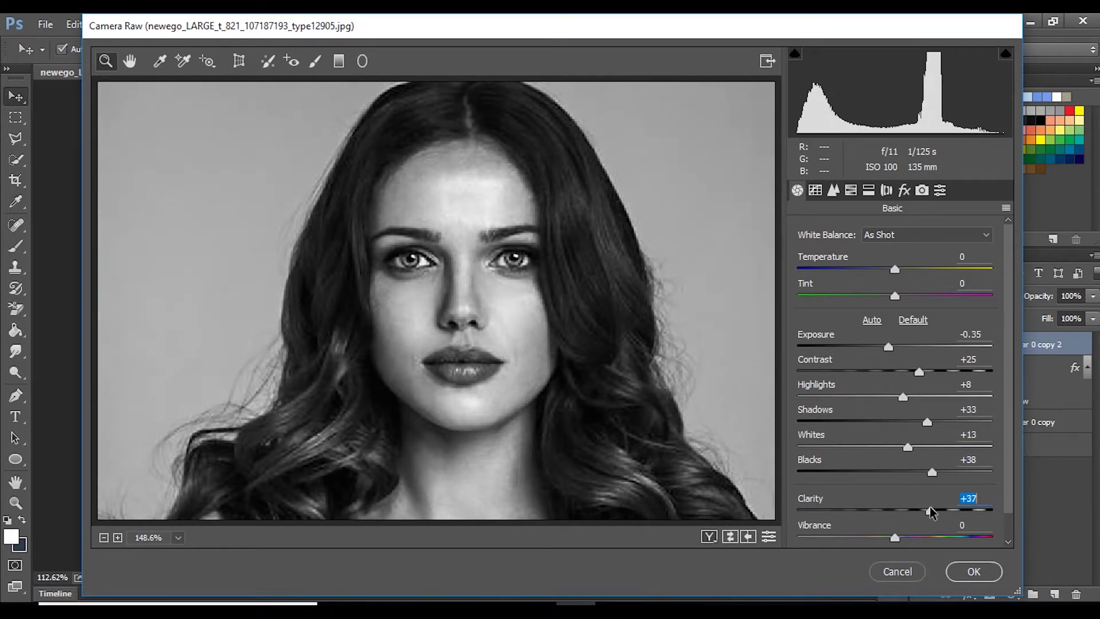
left_click(973, 570)
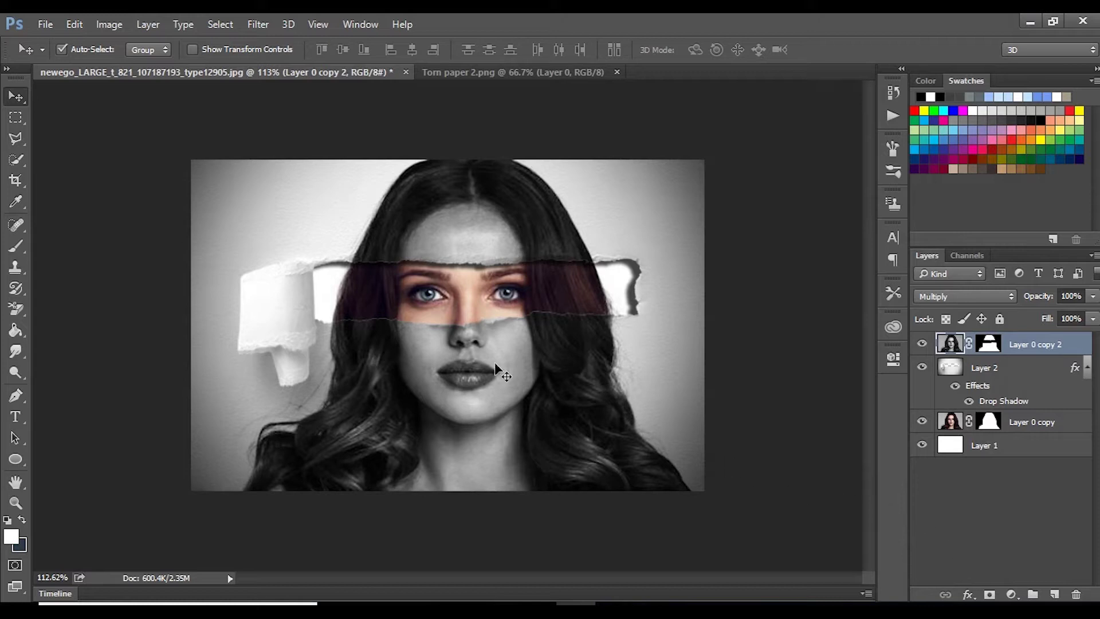
Step: Add a new empty Layer 3 at the top of the layer stack
scroll(482, 301, "up", 2)
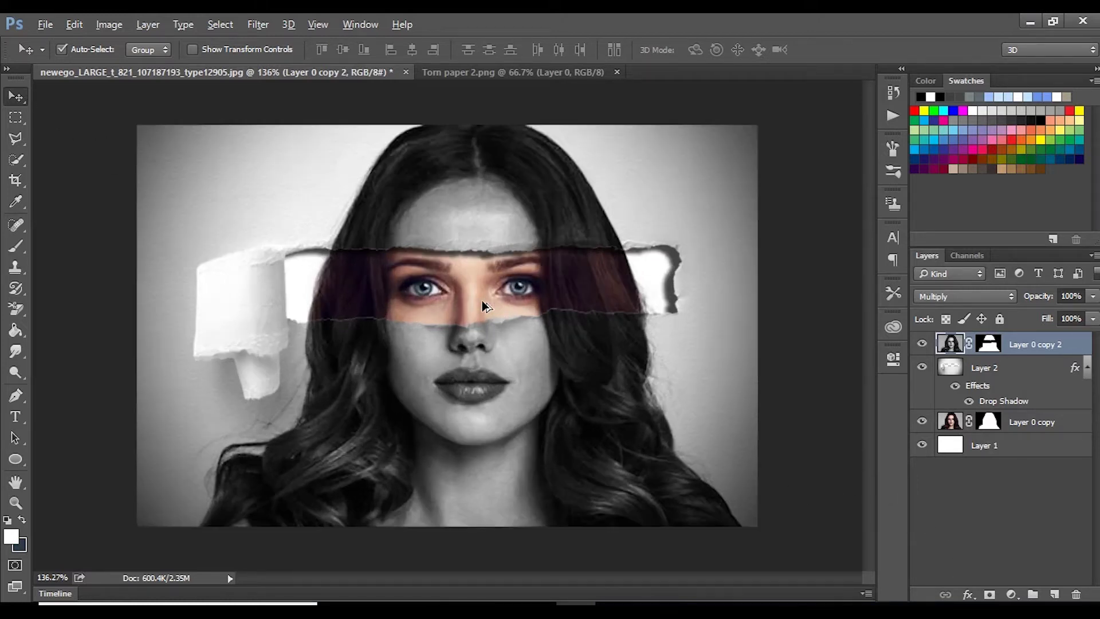
scroll(483, 297, "down", 1)
scroll(483, 297, "down", 1)
scroll(484, 297, "down", 1)
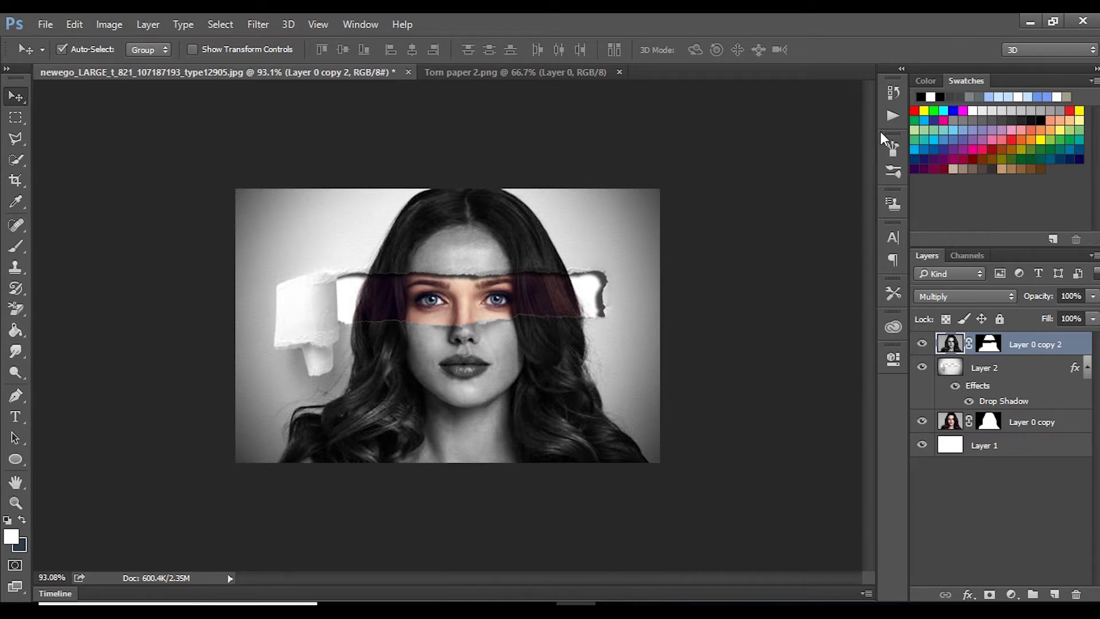
left_click(1053, 594)
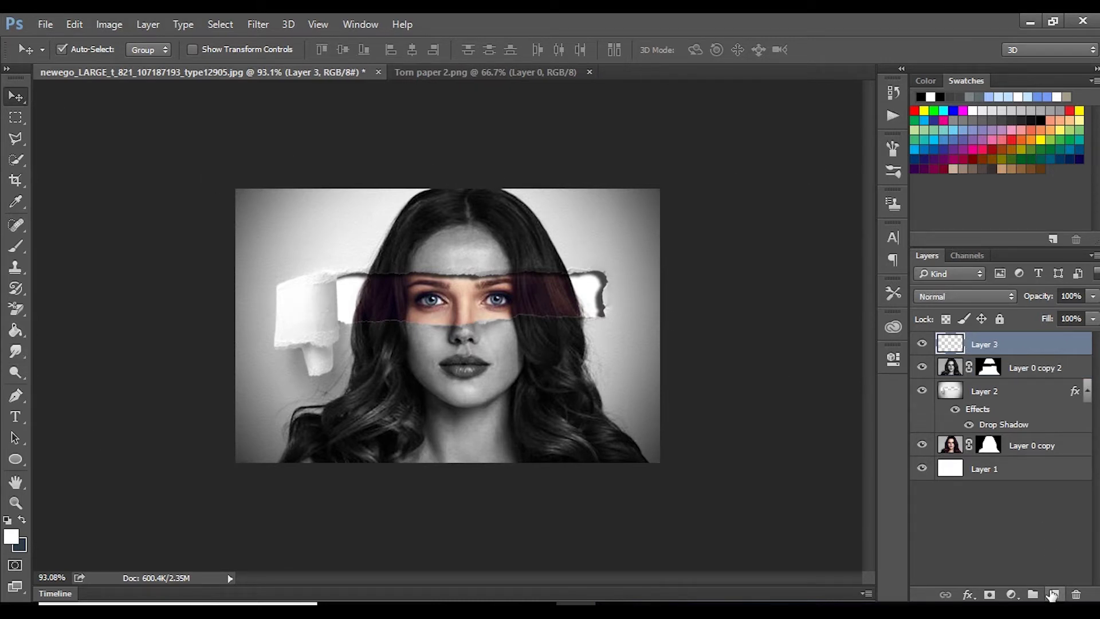
Step: Load the handwritten signature brush preset at size 100 and try it at the top-left
left_click(15, 245)
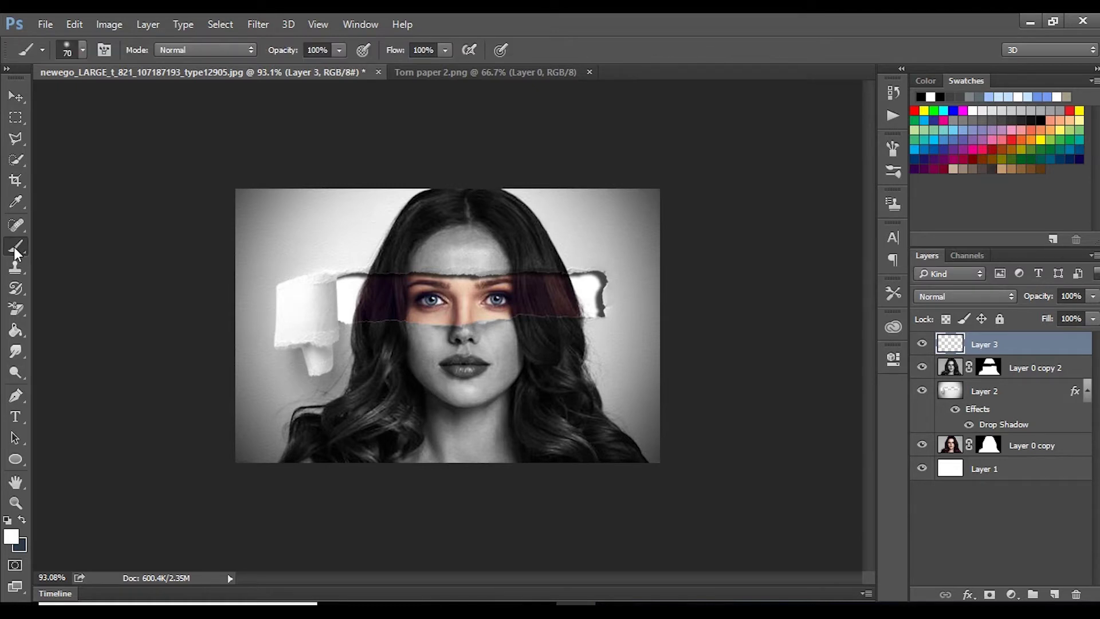
left_click(104, 49)
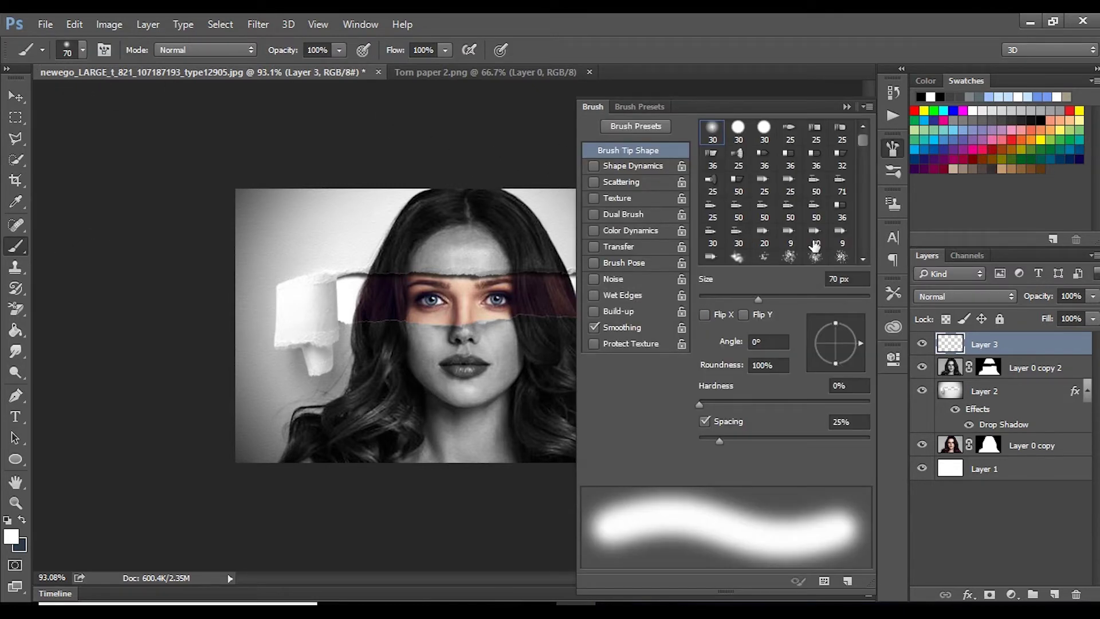
scroll(814, 246, "down", 2)
scroll(813, 240, "down", 2)
scroll(808, 229, "down", 2)
scroll(806, 221, "down", 2)
scroll(805, 222, "down", 2)
scroll(805, 221, "down", 2)
scroll(804, 222, "down", 2)
scroll(804, 224, "down", 2)
scroll(802, 224, "down", 2)
scroll(802, 223, "down", 2)
scroll(803, 223, "down", 2)
scroll(802, 223, "down", 2)
left_click(792, 221)
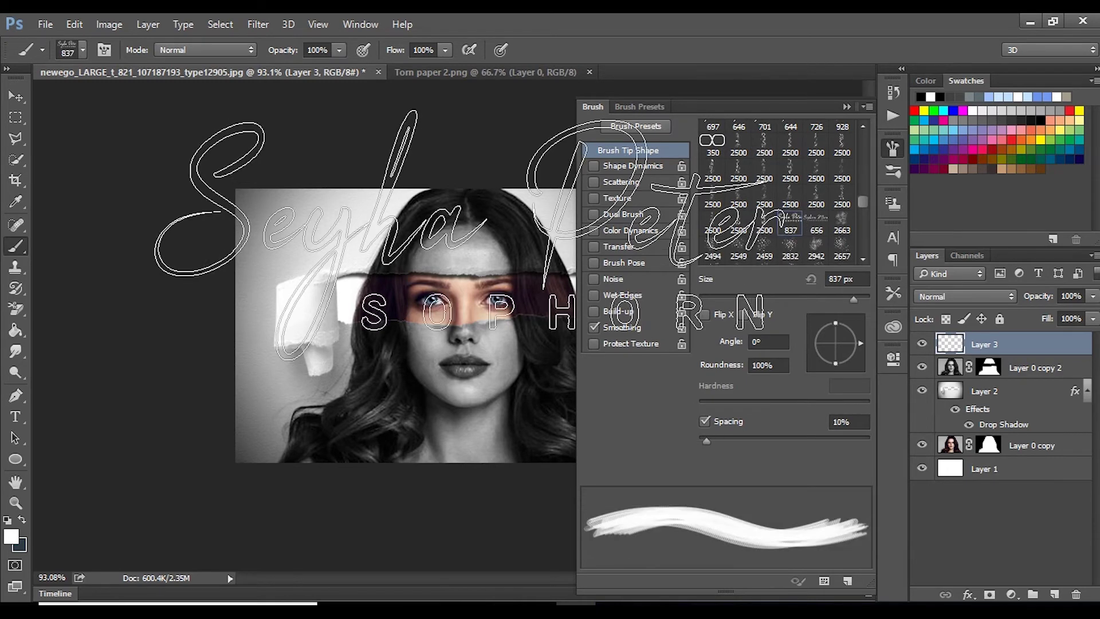
left_click(846, 107)
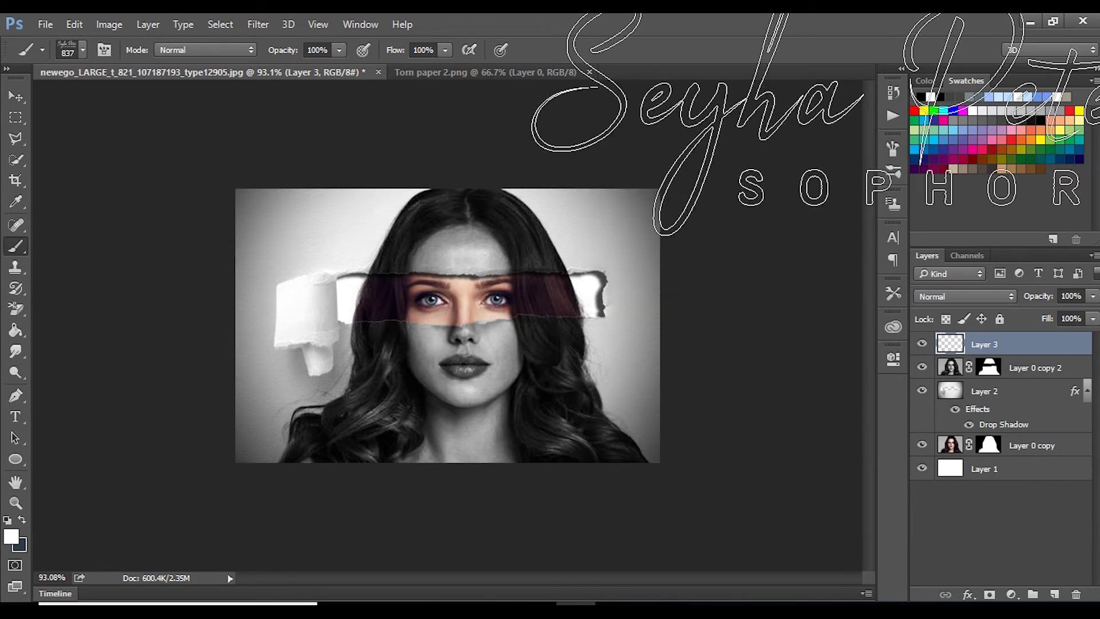
key("bracketleft")
key("bracketleft")
key("bracketleft")
key("bracketleft")
key("bracketleft")
key("bracketleft")
key("bracketleft")
key("bracketleft")
key("bracketleft")
key("bracketleft")
key("bracketleft")
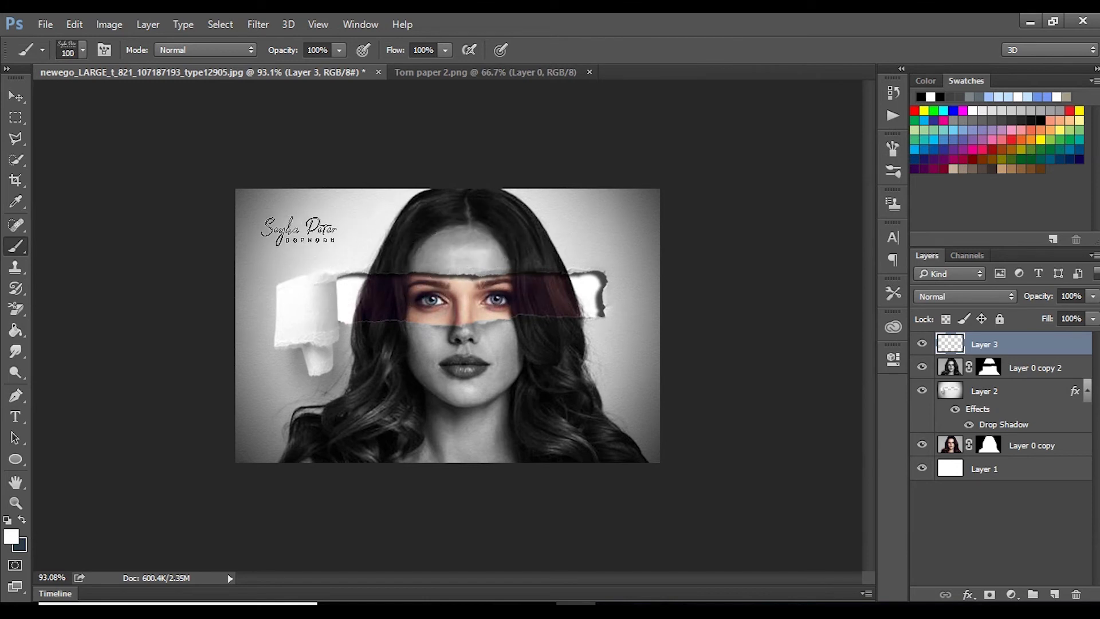
left_click(287, 223)
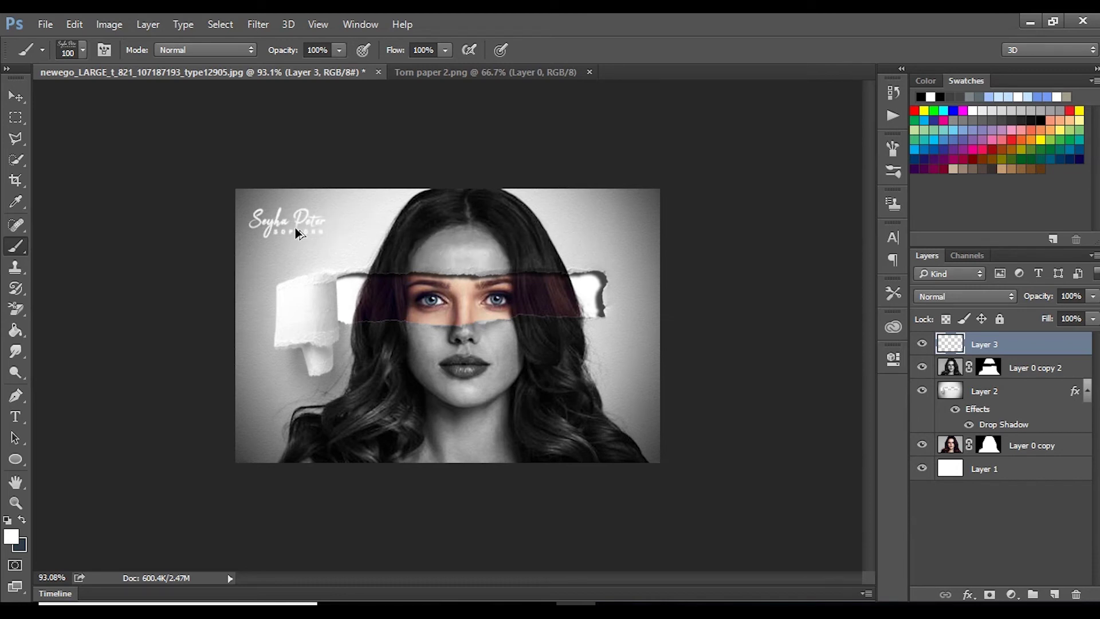
Step: Set the foreground to near-black 060505 and stamp the signature once at the top-left corner
left_click(9, 539)
left_click_drag(589, 307, 536, 424)
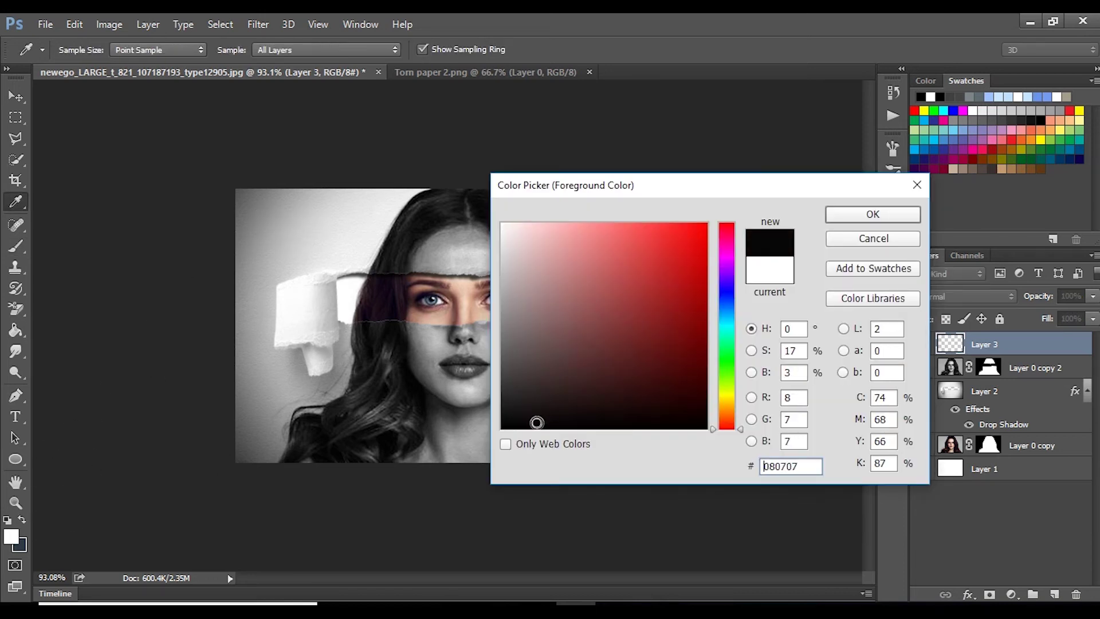
left_click(874, 221)
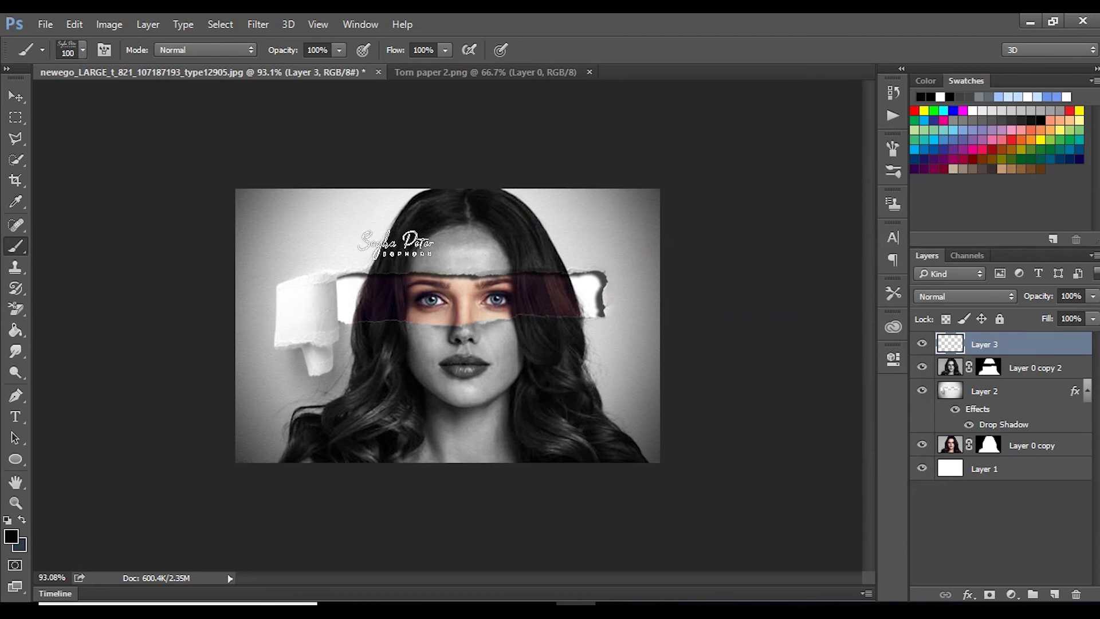
left_click(307, 226)
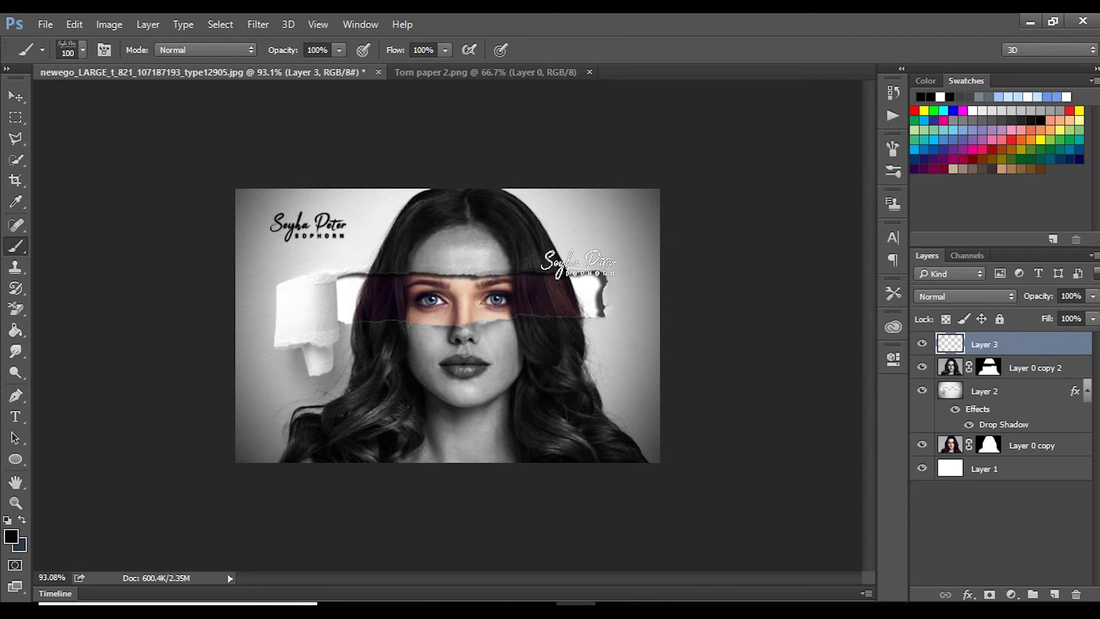
left_click(15, 97)
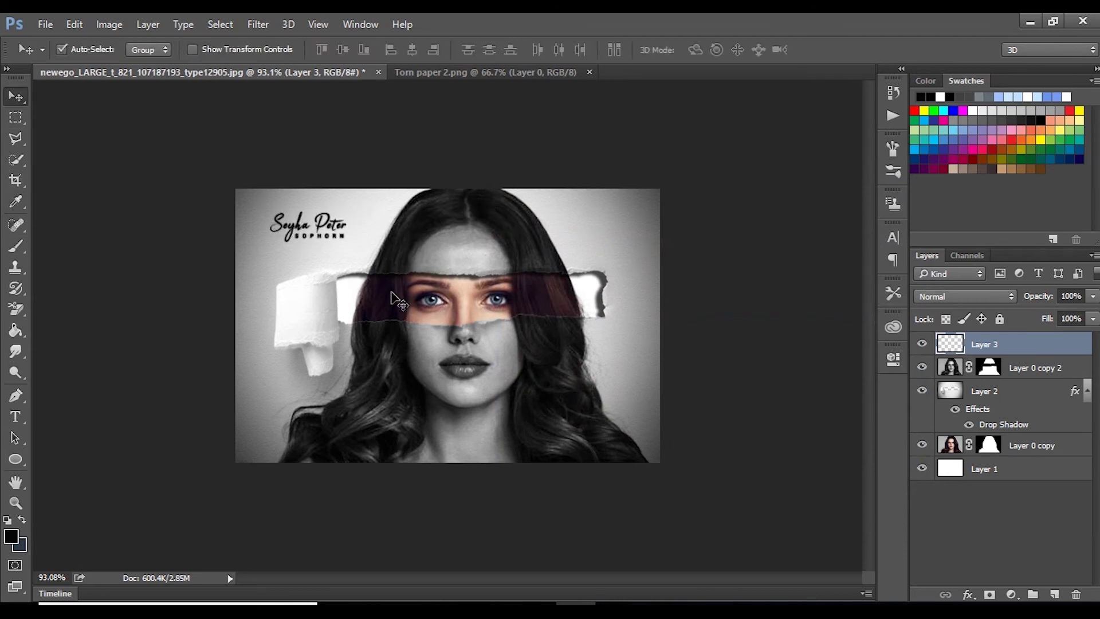
scroll(513, 324, "up", 3, "alt")
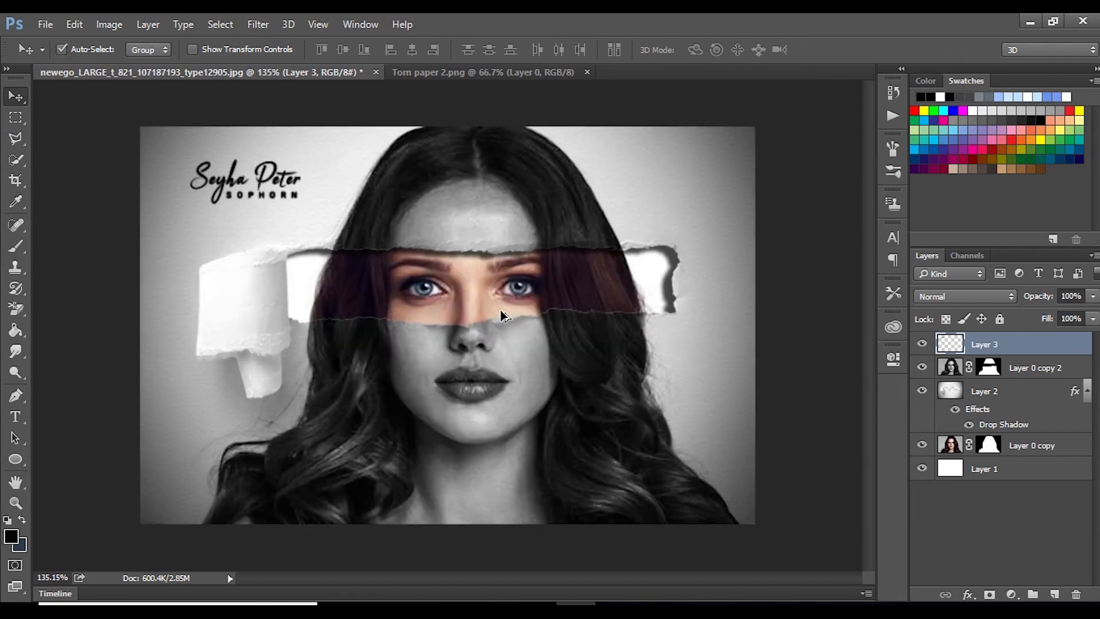